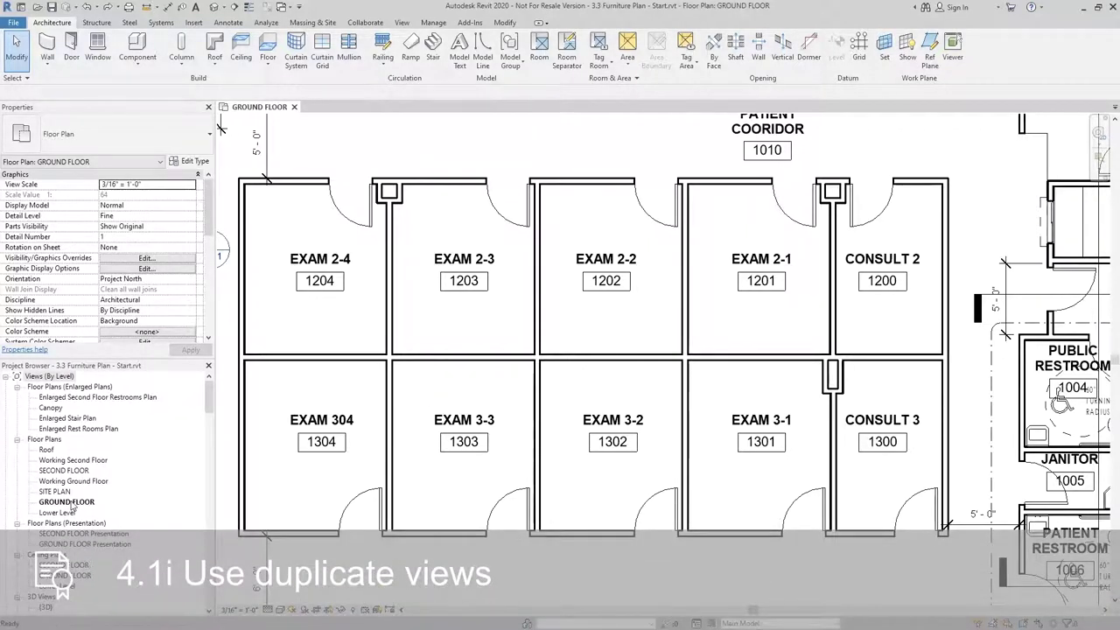
# - Duplicate the GROUND FLOOR plan view with detailing
pyautogui.click(70, 502)
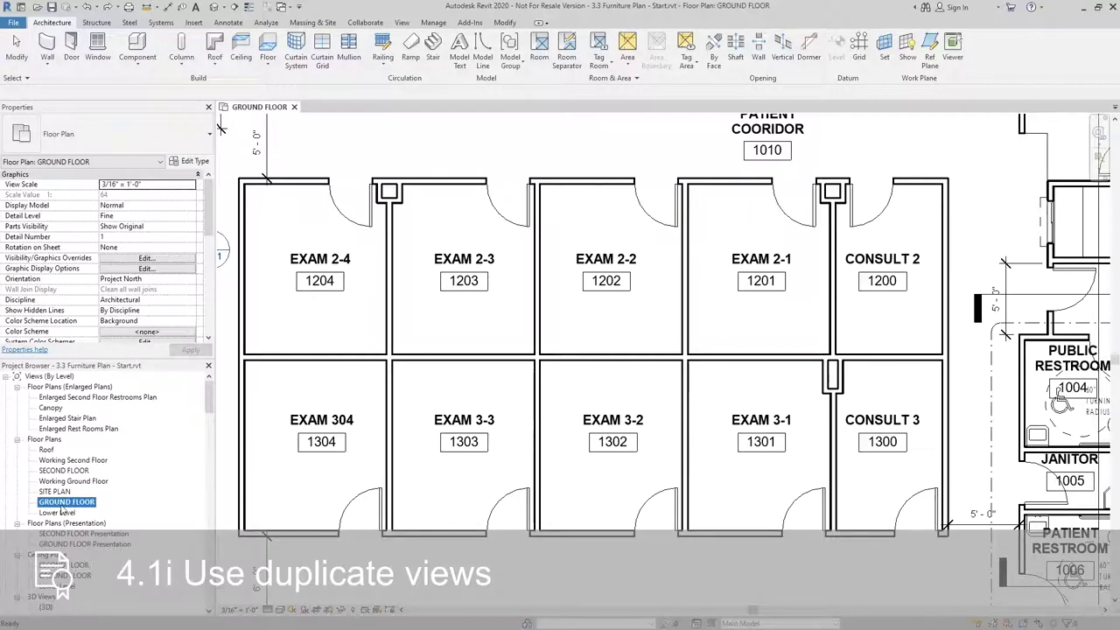
pyautogui.rightClick(75, 505)
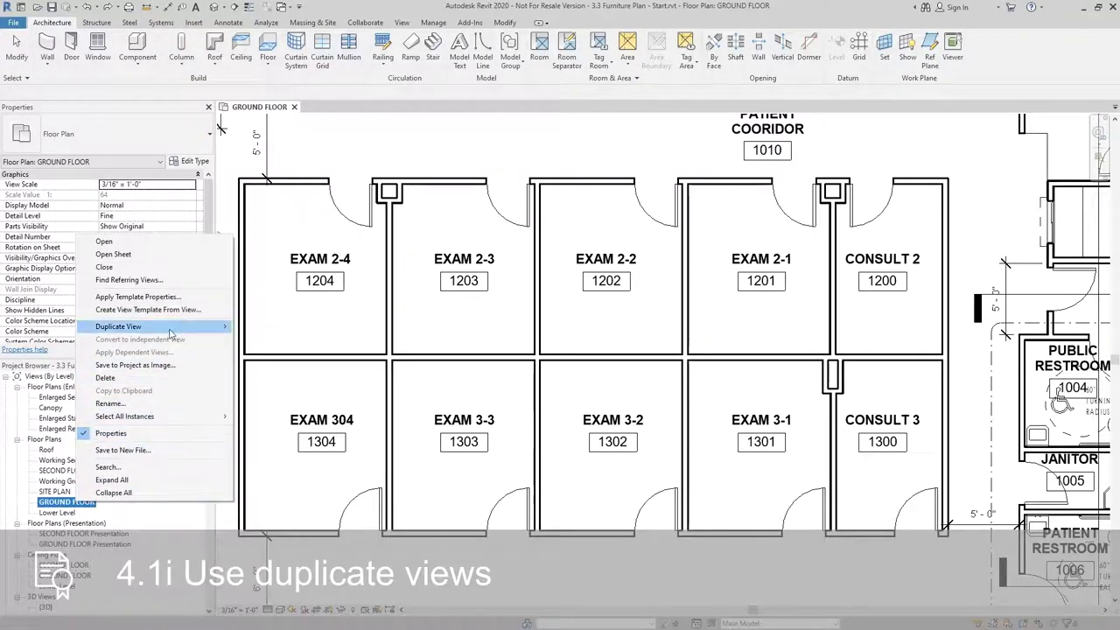
pyautogui.moveTo(171, 330)
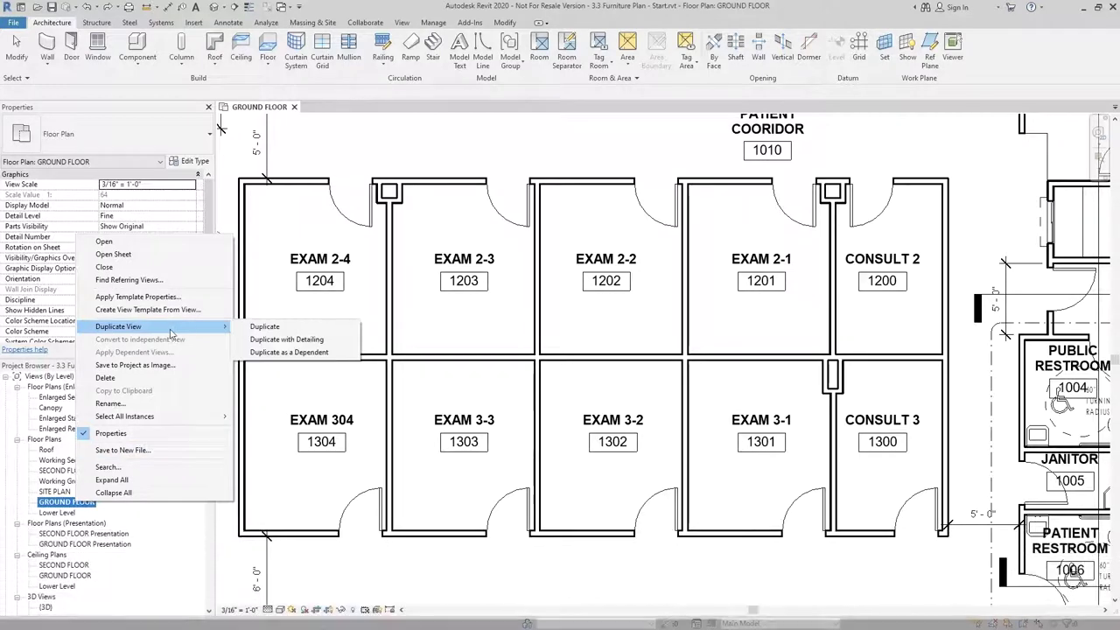
pyautogui.click(287, 339)
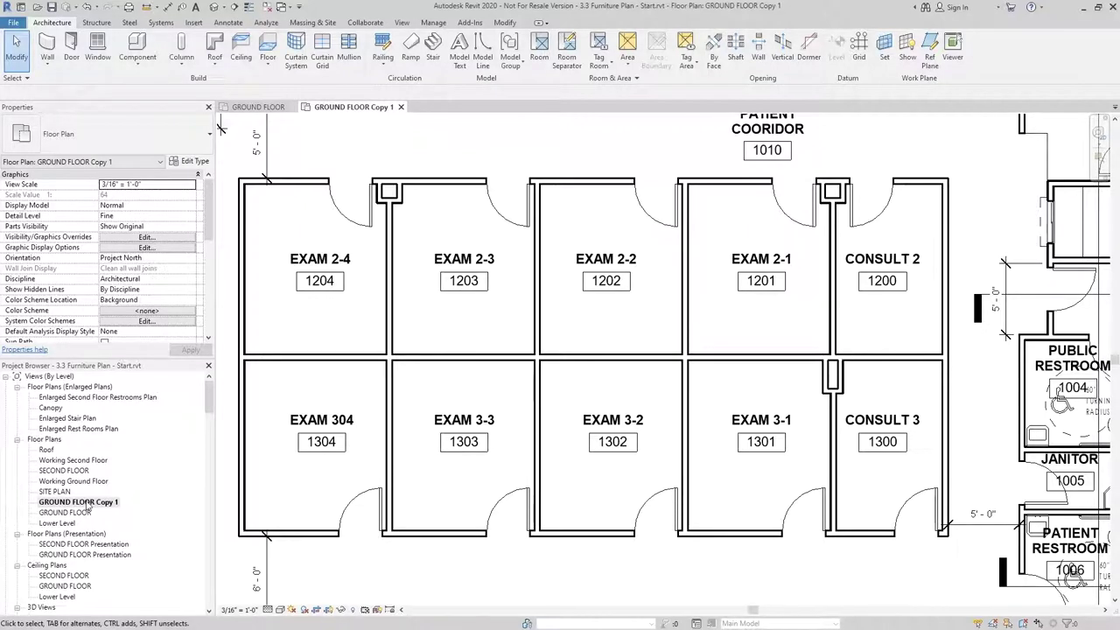
# - Rename the copied view to 'GROUND FLOOR - Furniture'
pyautogui.rightClick(88, 506)
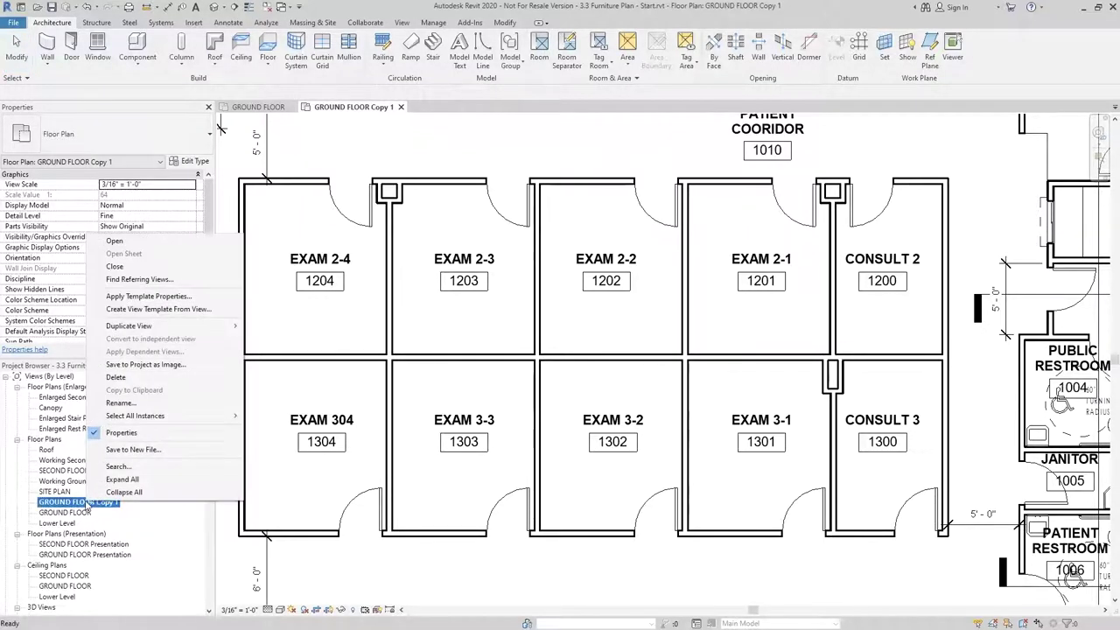
pyautogui.click(126, 403)
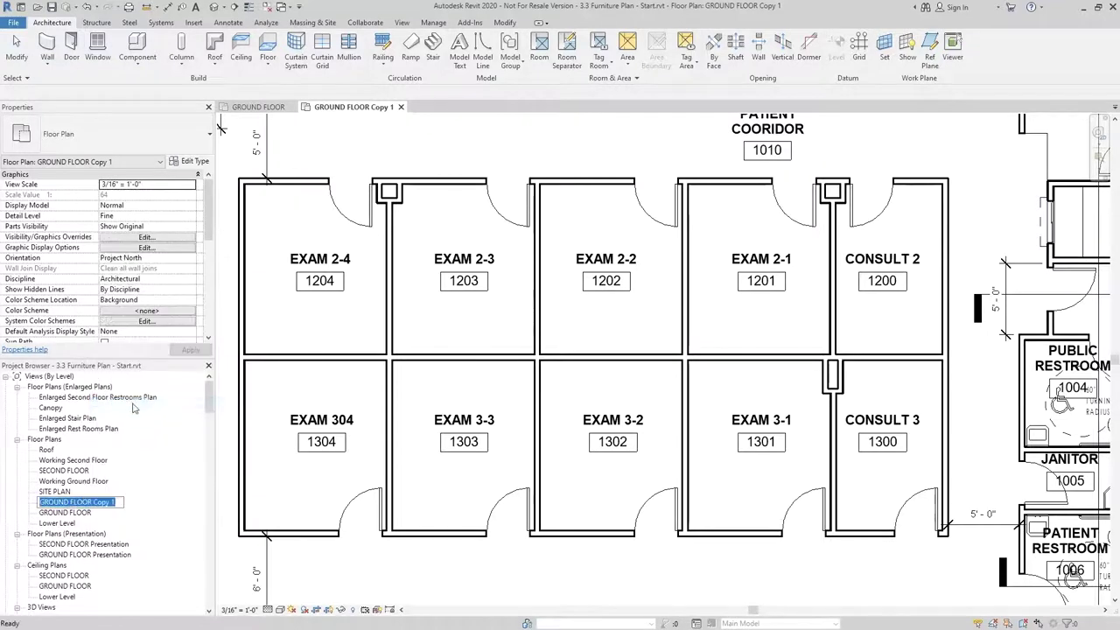
pyautogui.press('End')
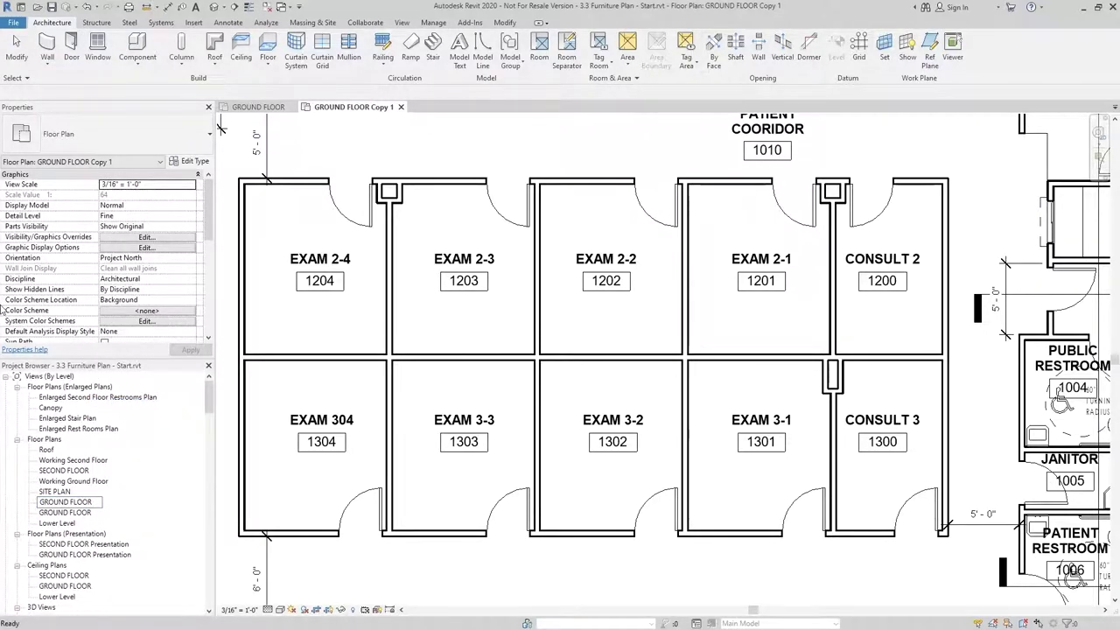
pyautogui.write('- Furnitu')
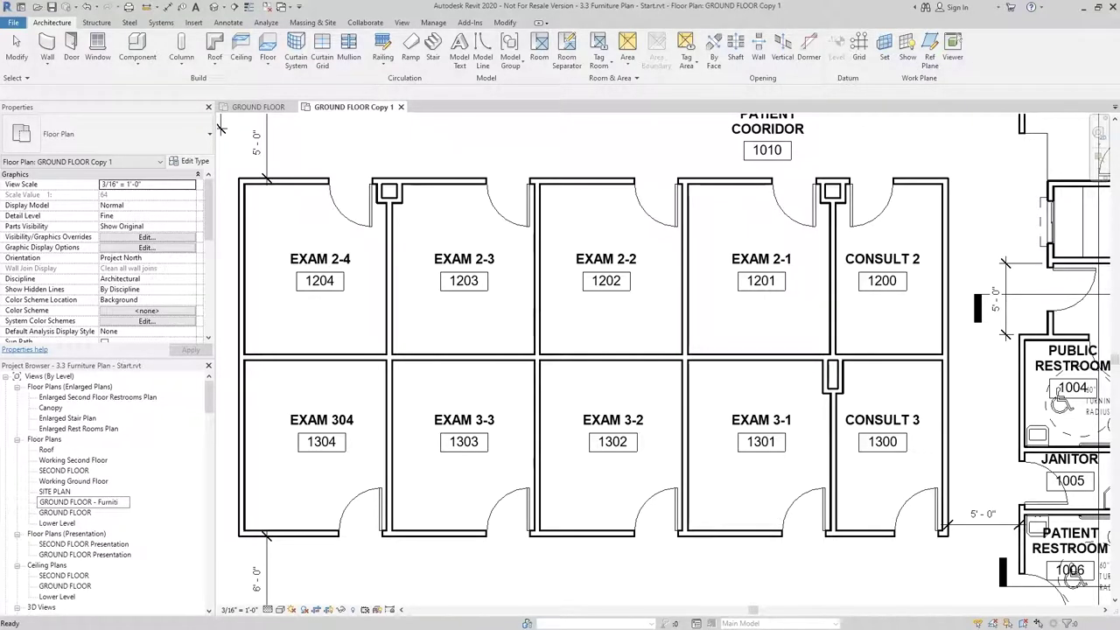
pyautogui.press('BackSpace')
pyautogui.press('Return')
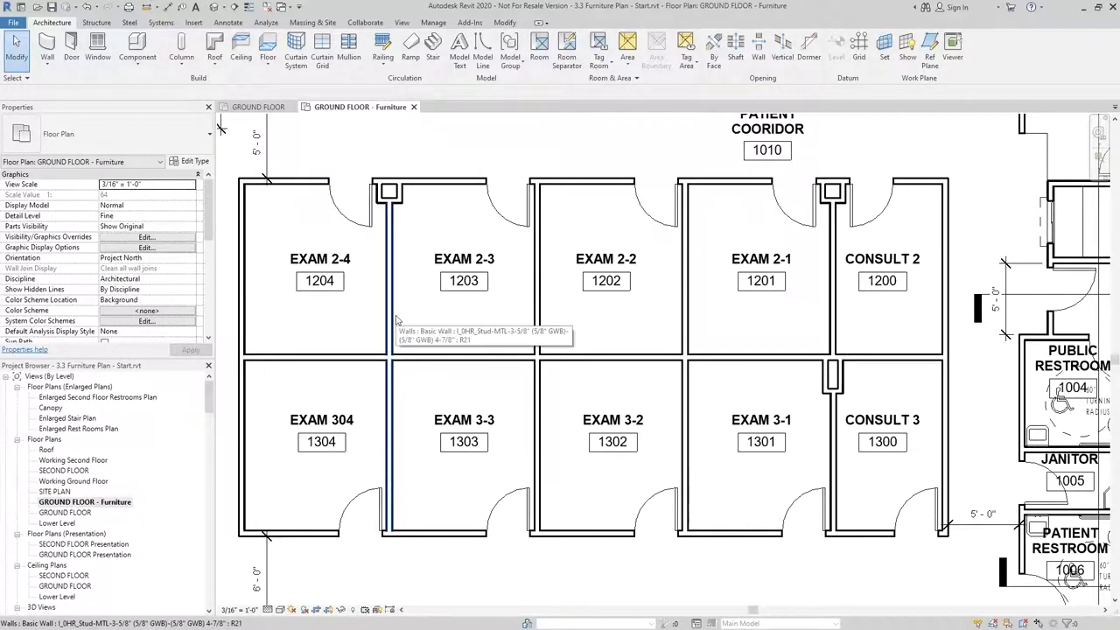
# - Place an Equipment_Bed_Stretcher_PACU, rotated upright, against EXAM 2-4's left wall
pyautogui.moveTo(408, 323); pyautogui.dragTo(421, 331, button='middle')
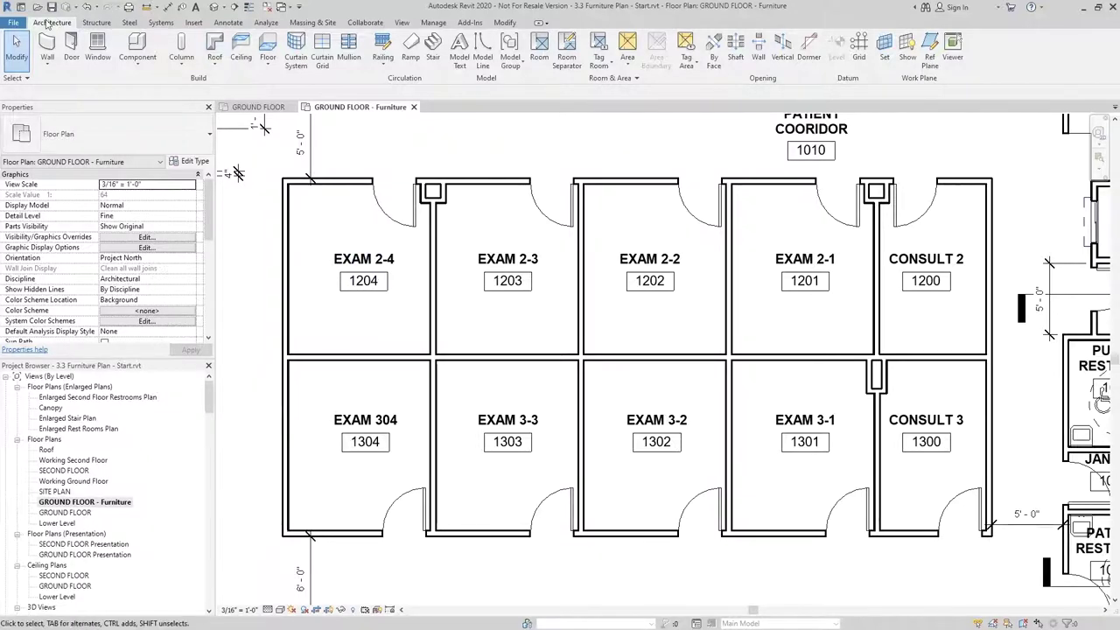
pyautogui.click(137, 44)
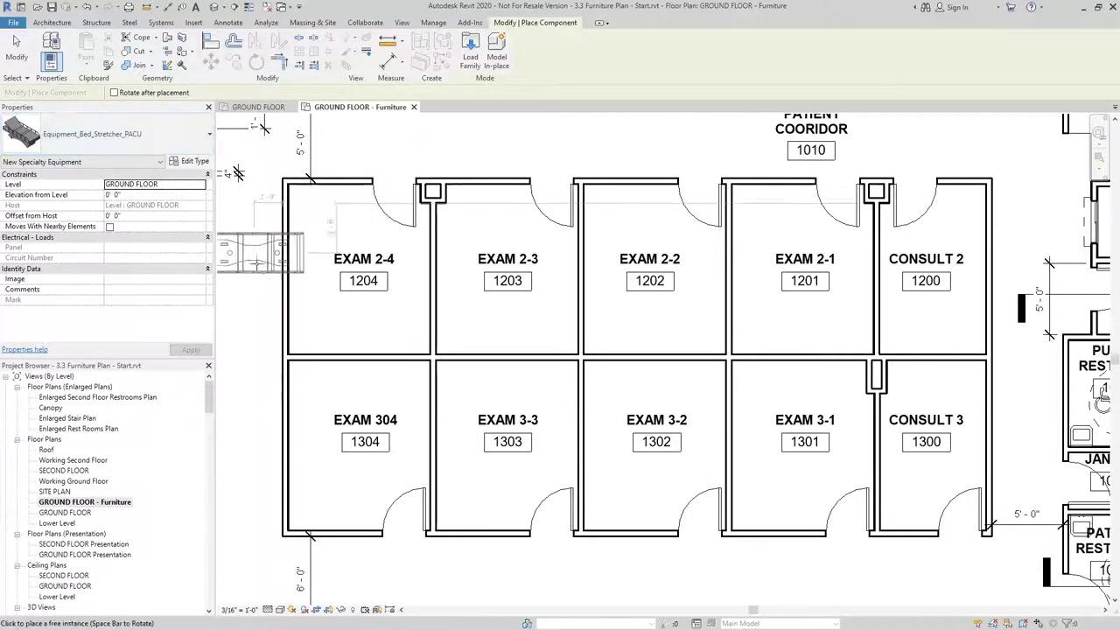
pyautogui.press('space')
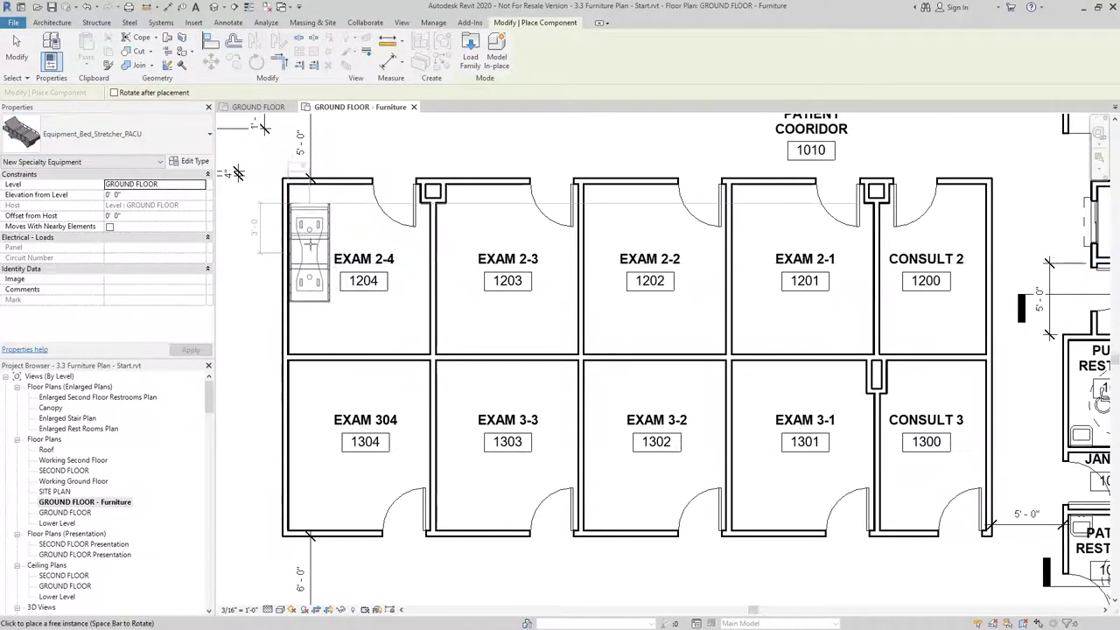
pyautogui.moveTo(309, 236); pyautogui.dragTo(395, 304, button='middle')
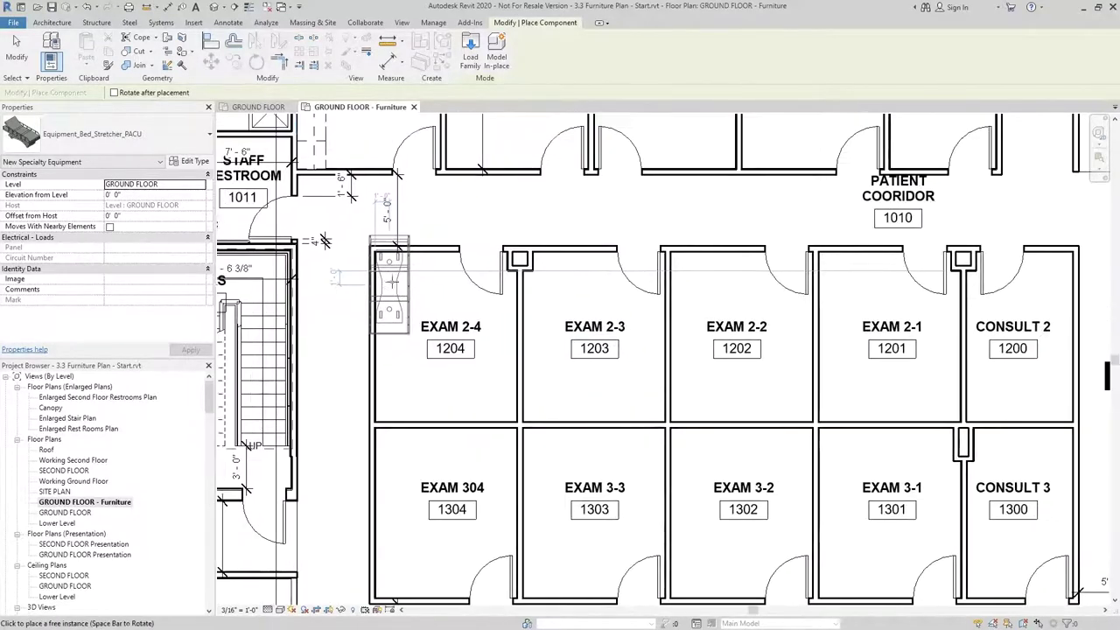
pyautogui.scroll(3, 396, 302)
pyautogui.click(383, 318)
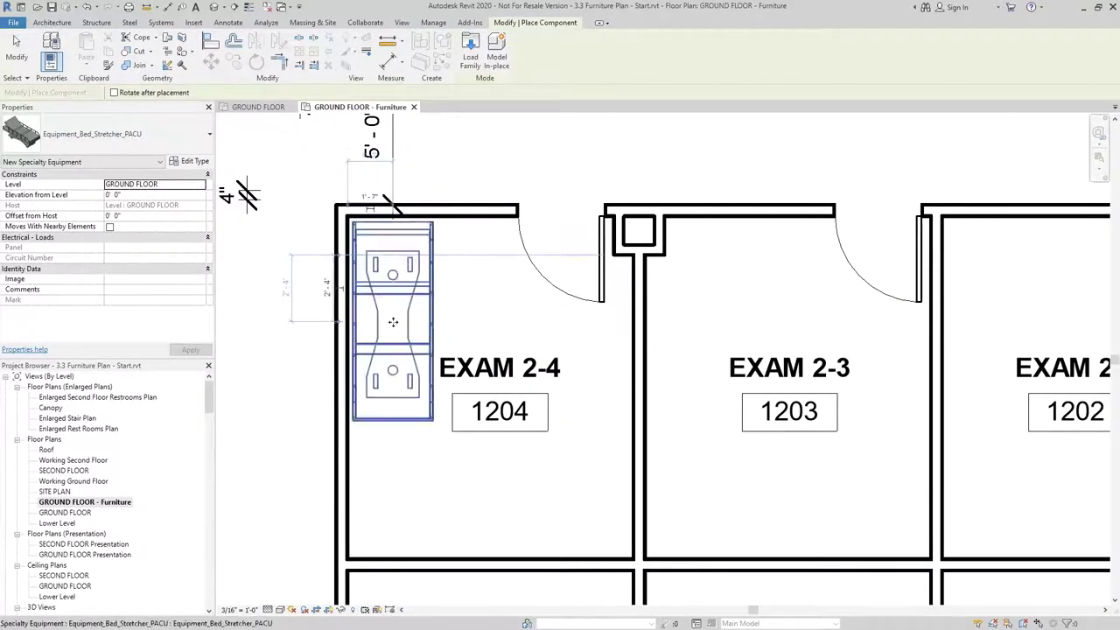
pyautogui.scroll(-3, 383, 318)
pyautogui.click(104, 132)
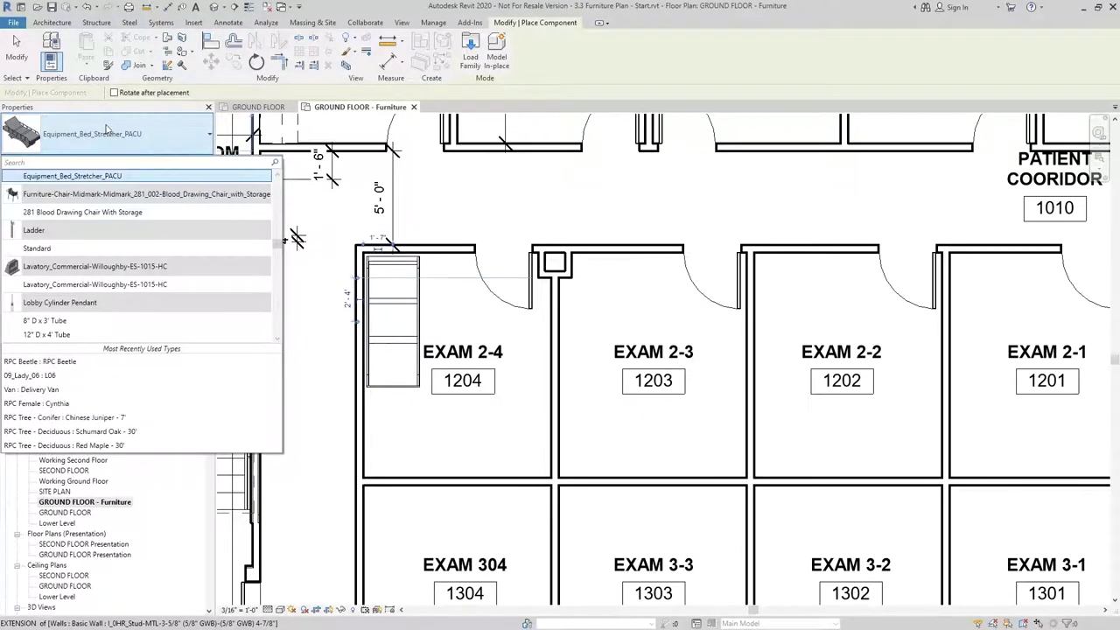
# - Place a horizontal Casework-Exam_Room-Midmark 72"x24"x78" unit along EXAM 2-4's bottom wall
pyautogui.scroll(8, 166, 278)
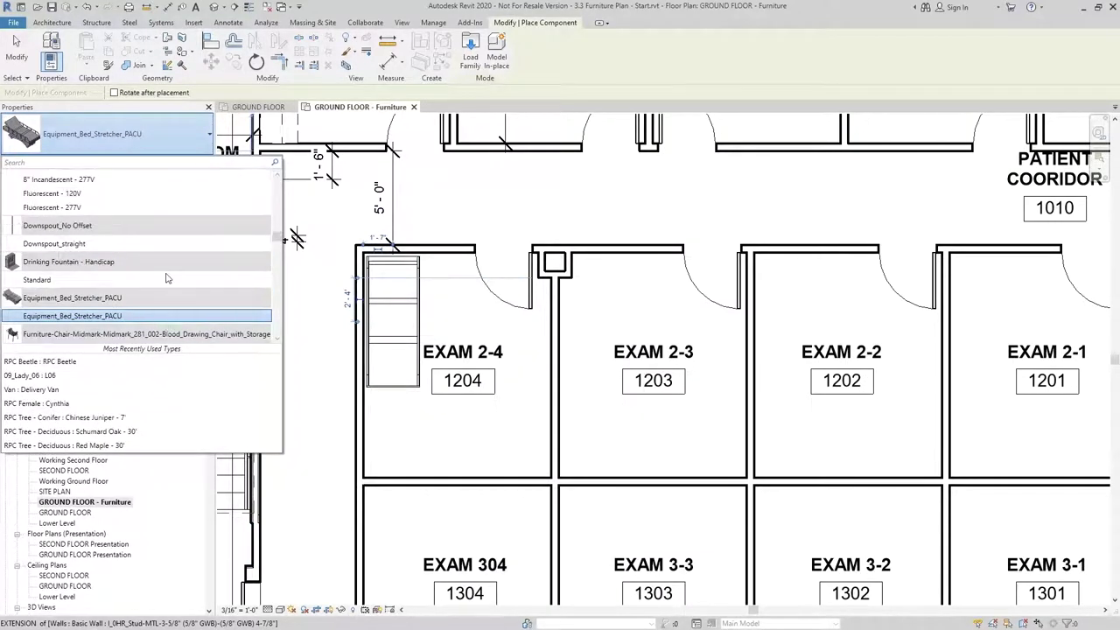
pyautogui.scroll(6, 166, 278)
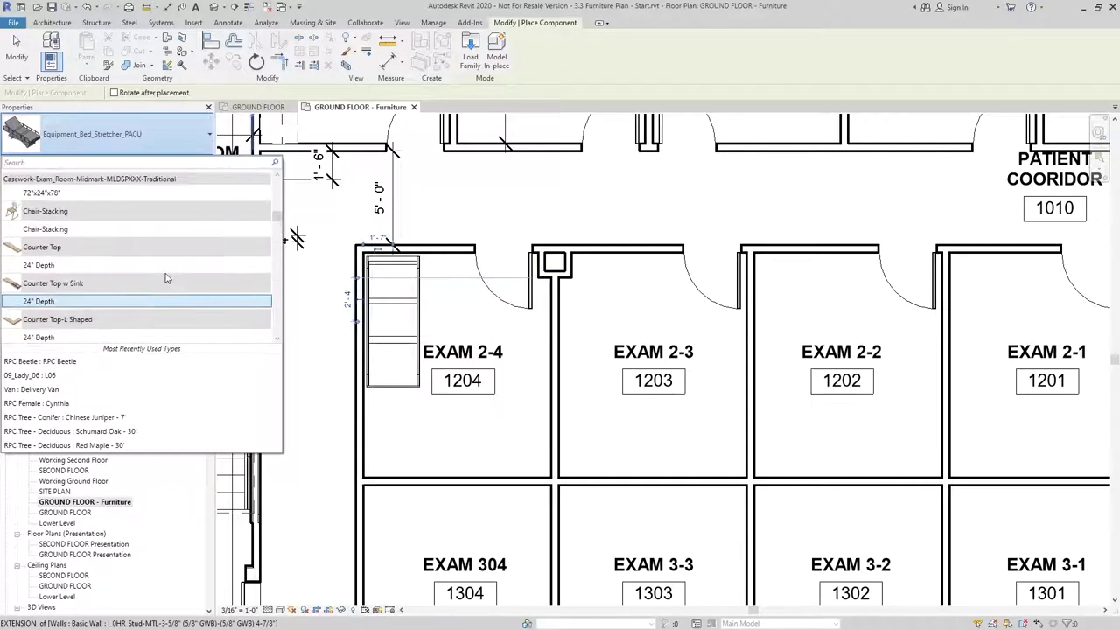
pyautogui.click(58, 222)
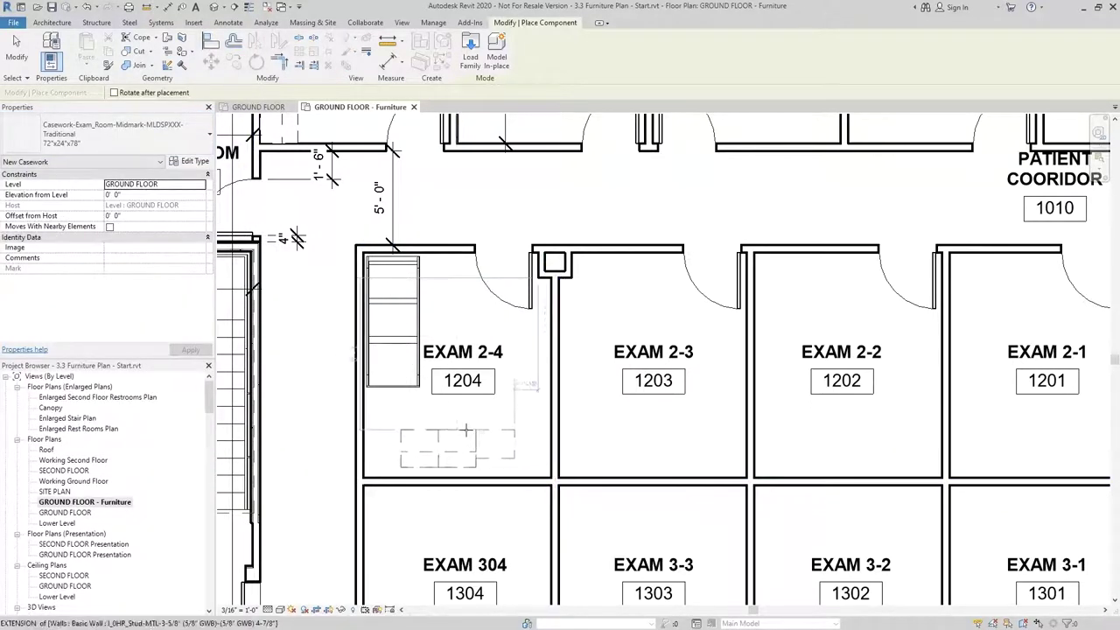
pyautogui.press('space')
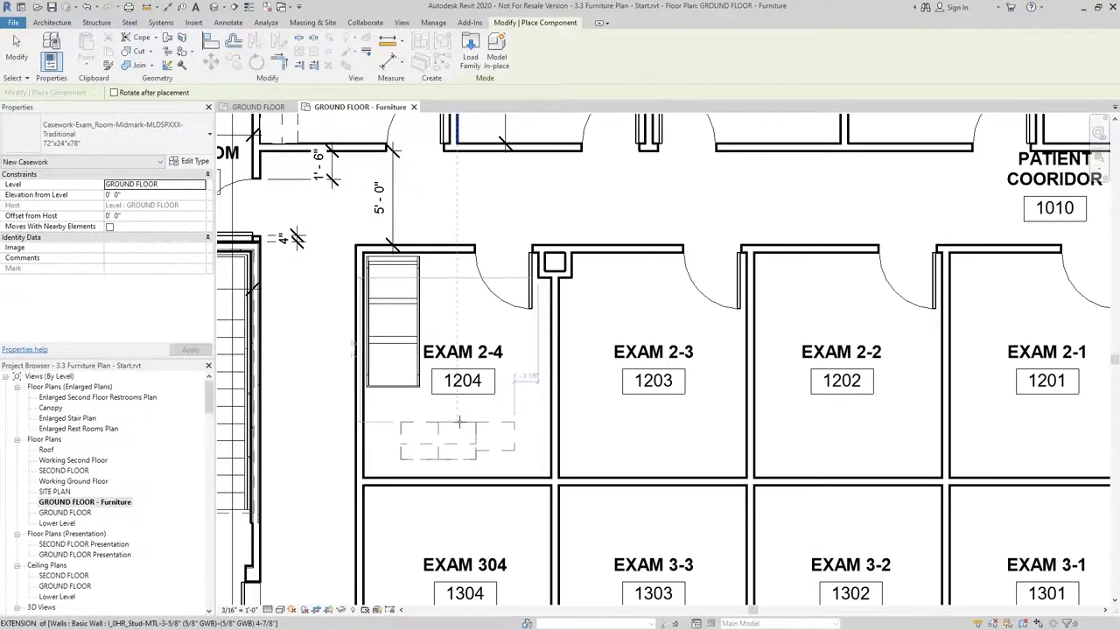
pyautogui.press('space')
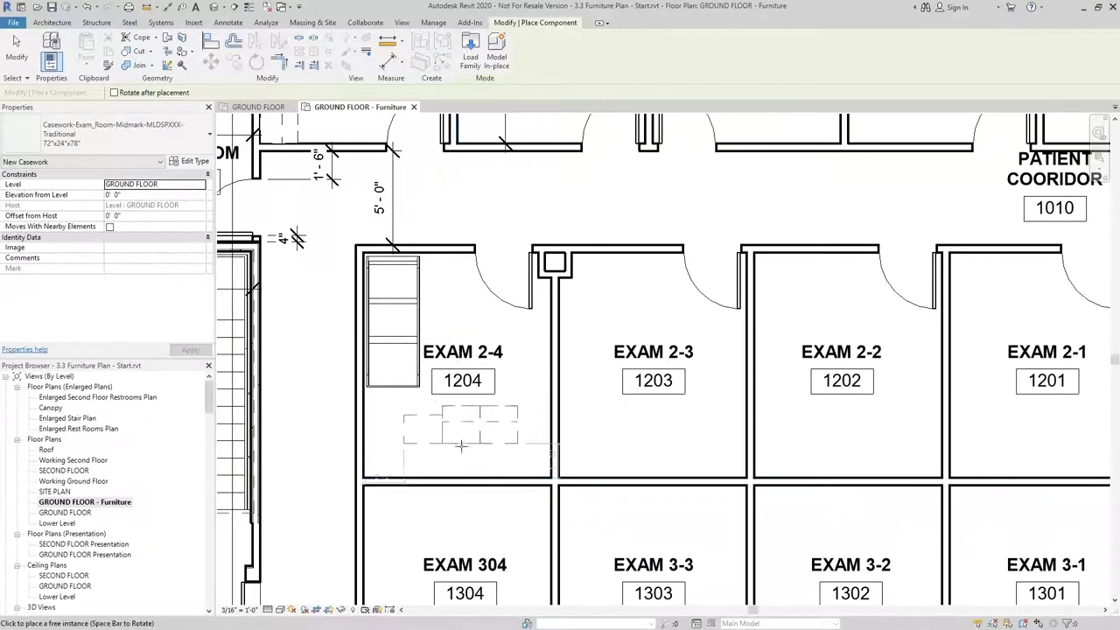
pyautogui.scroll(5, 495, 470)
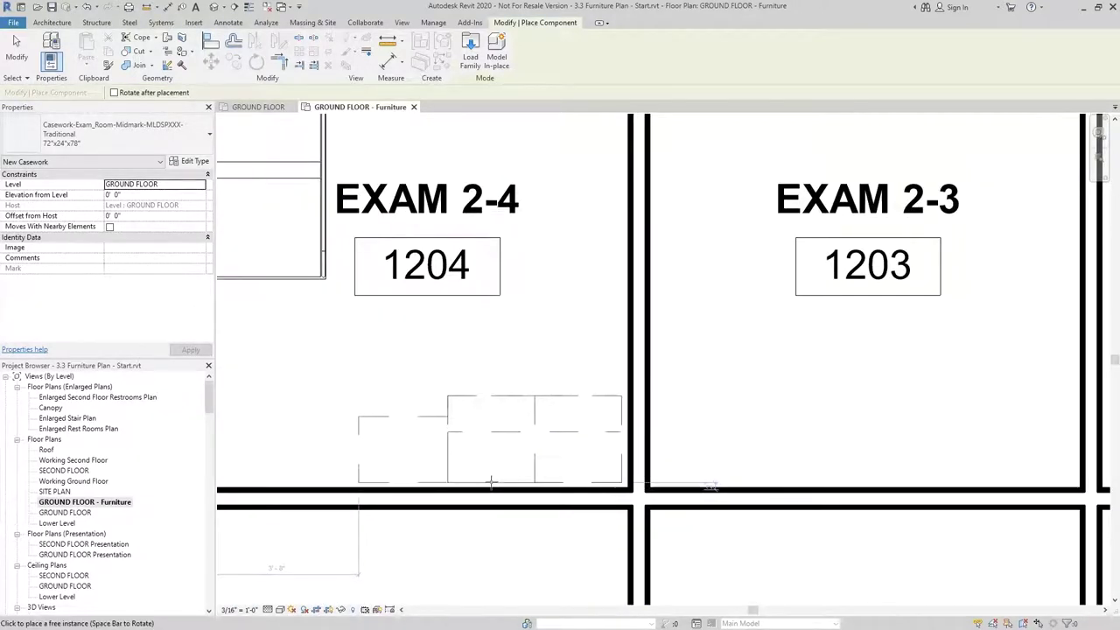
pyautogui.scroll(-4, 481, 456)
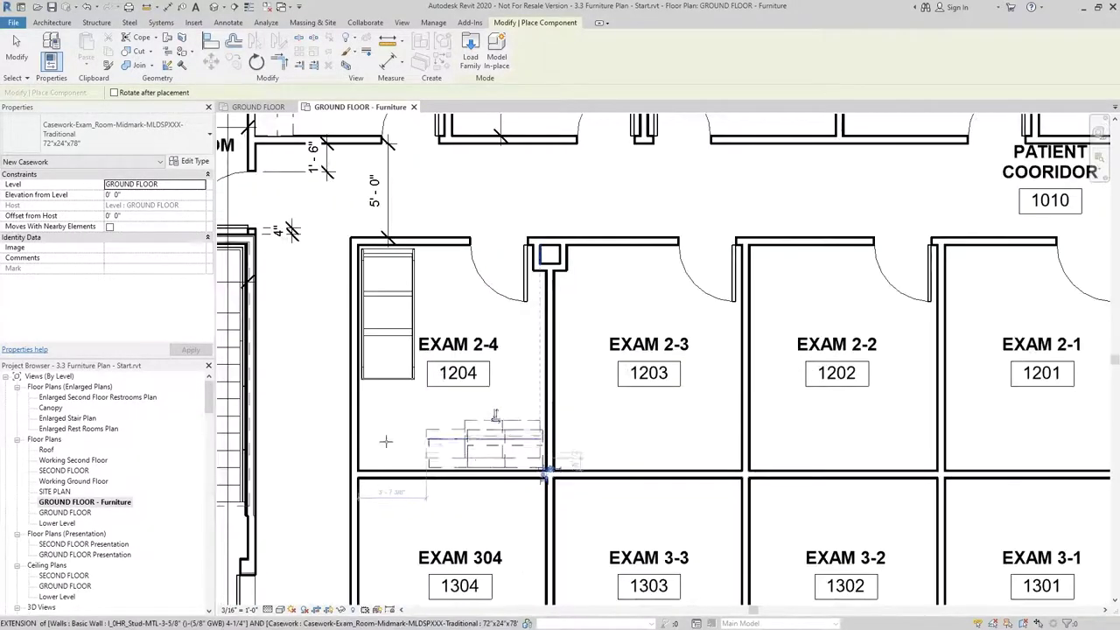
pyautogui.press('Escape')
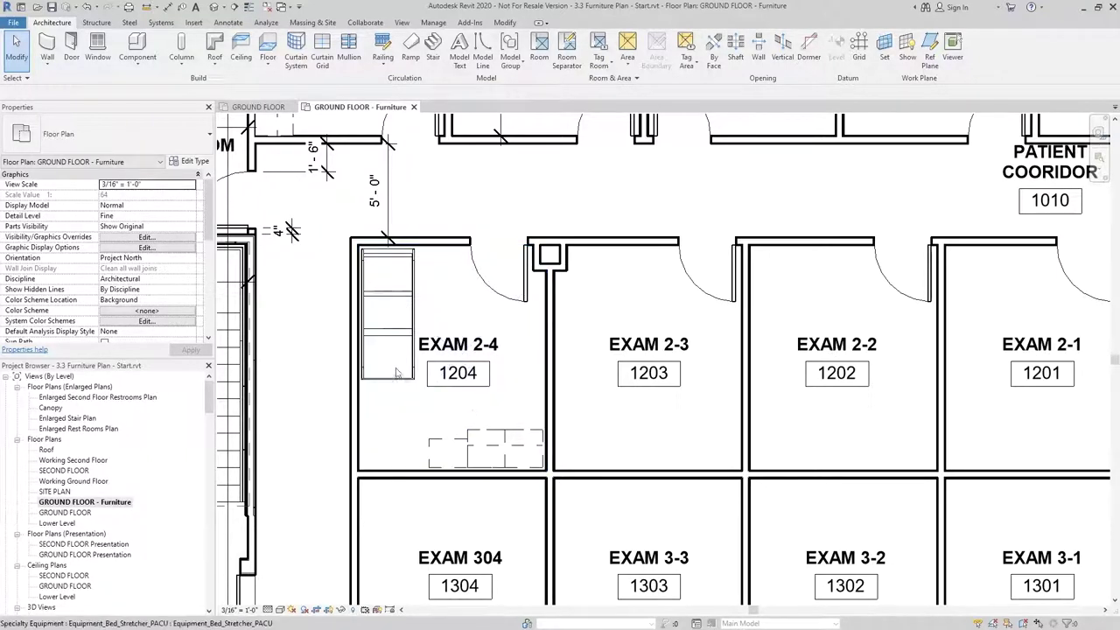
# - Group the EXAM 2-4 bed stretcher and Midmark casework as model group 'Exam Room'
pyautogui.click(403, 332)
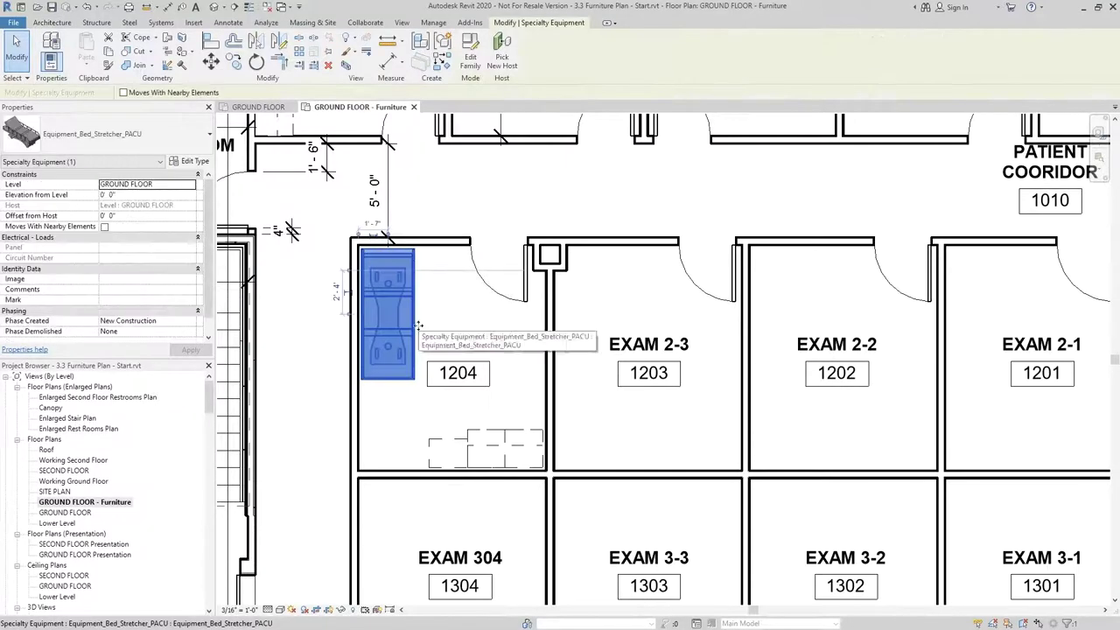
pyautogui.keyDown('ctrl'); pyautogui.click(489, 434); pyautogui.keyUp('ctrl')
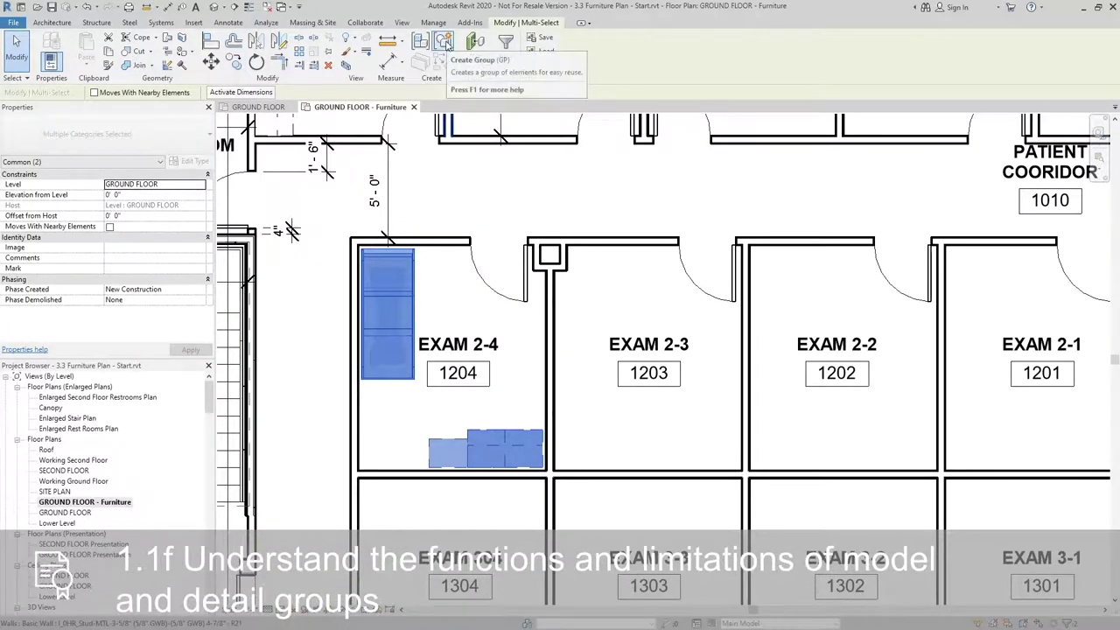
pyautogui.click(444, 42)
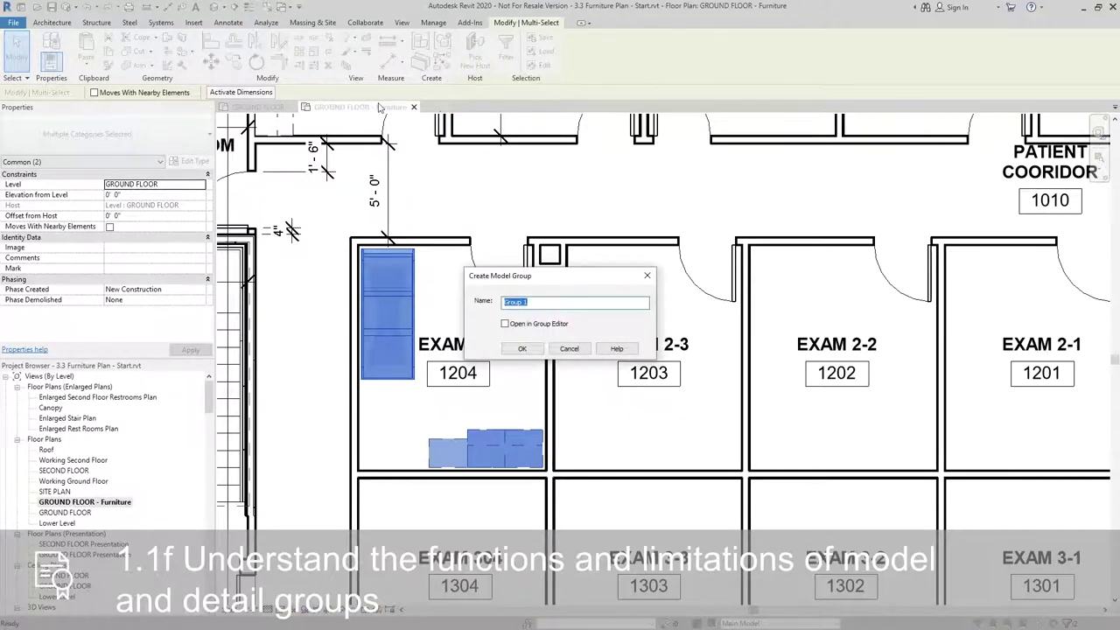
pyautogui.write('Exam Room')
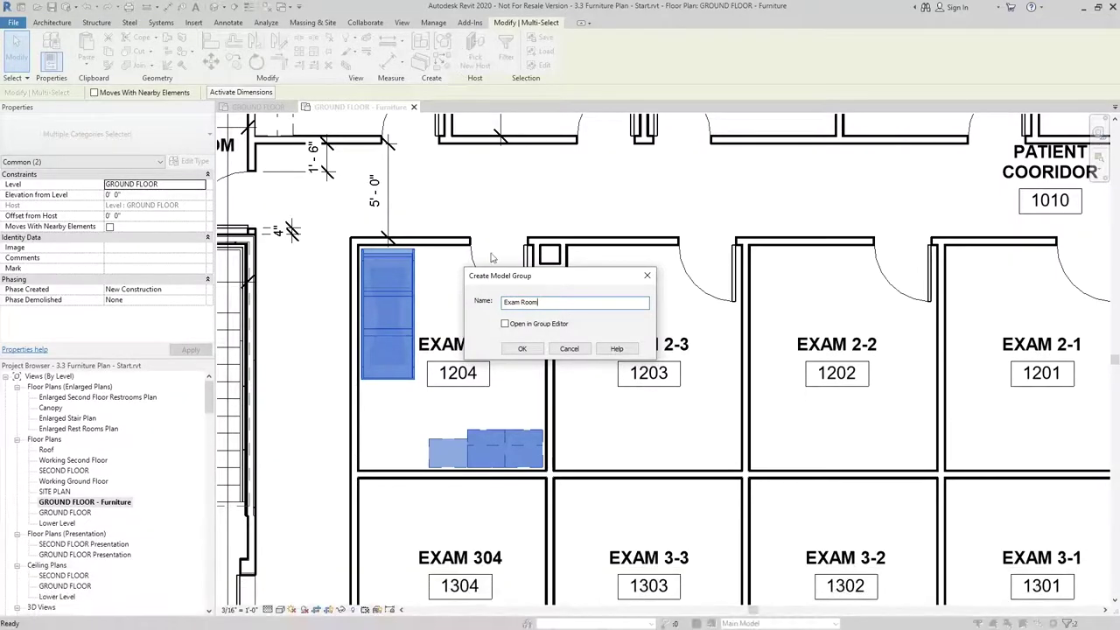
pyautogui.click(521, 348)
# - Mirror the Exam Room group across the wall into EXAM 304
pyautogui.moveTo(623, 435); pyautogui.dragTo(633, 308, button='middle')
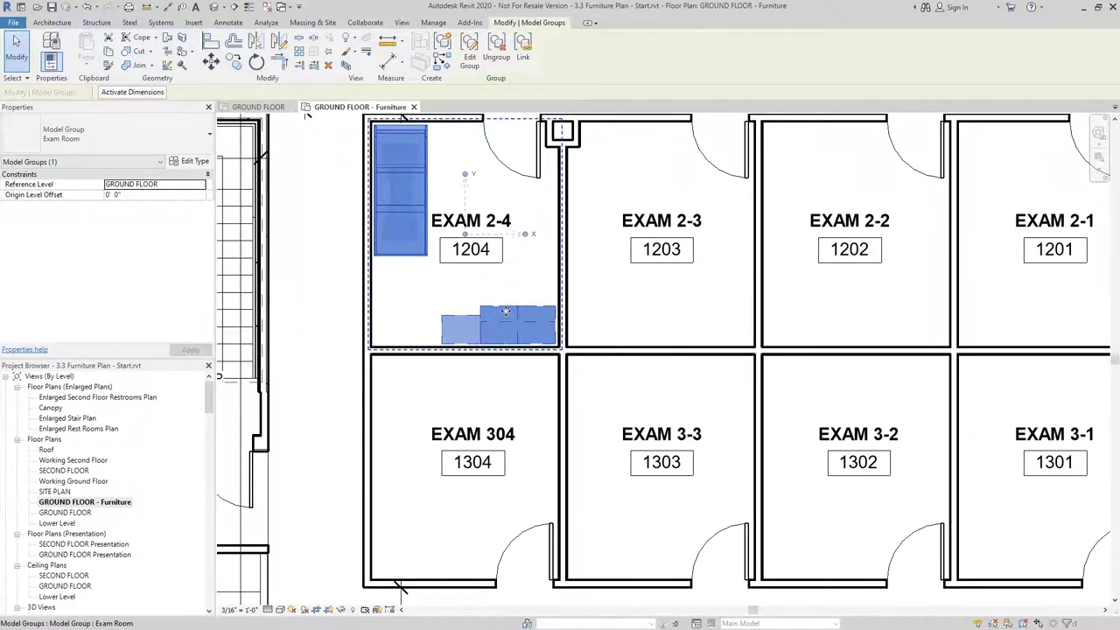
pyautogui.press('m')
pyautogui.press('m')
pyautogui.click(472, 350)
pyautogui.click(464, 391)
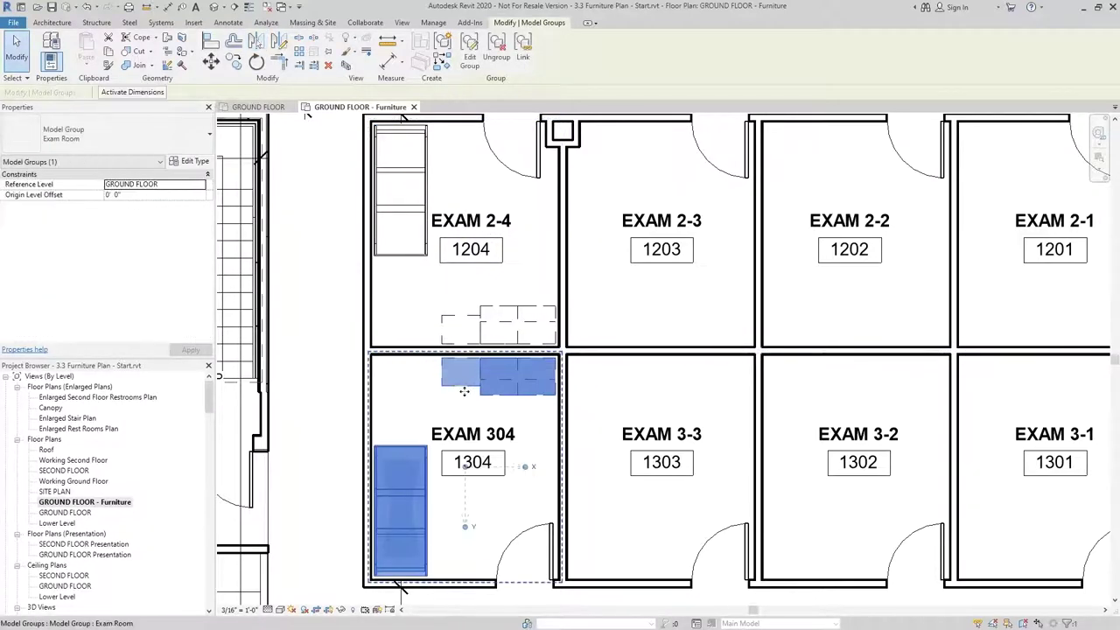
pyautogui.moveTo(485, 389); pyautogui.dragTo(507, 386, button='middle')
pyautogui.press('Escape')
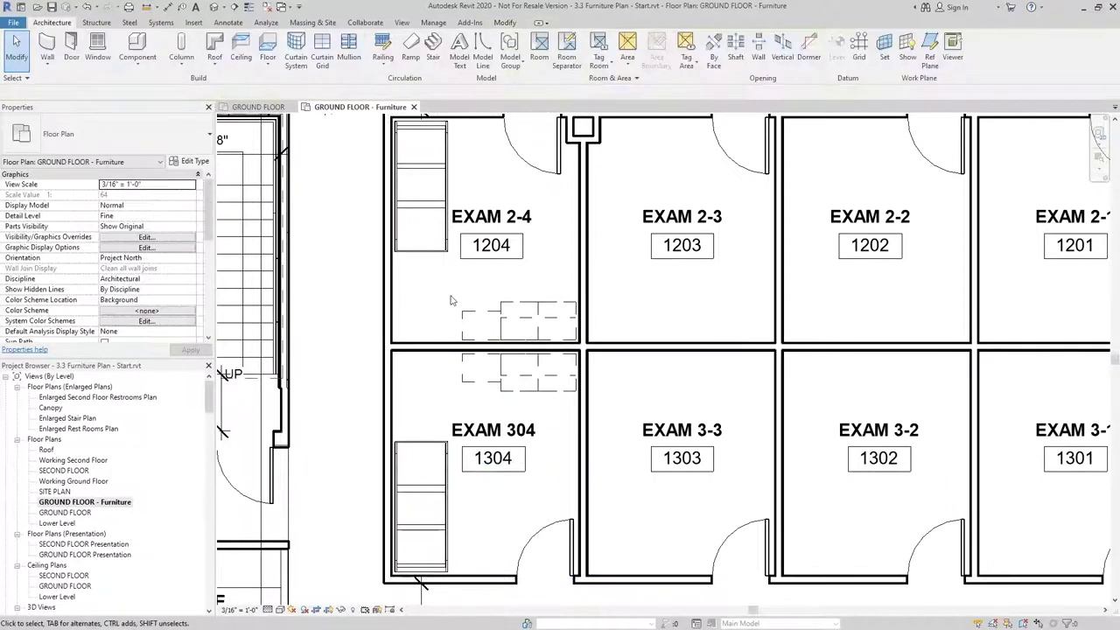
# - Copy both Exam Room groups into EXAM 2-3 and EXAM 3-3
pyautogui.click(505, 312)
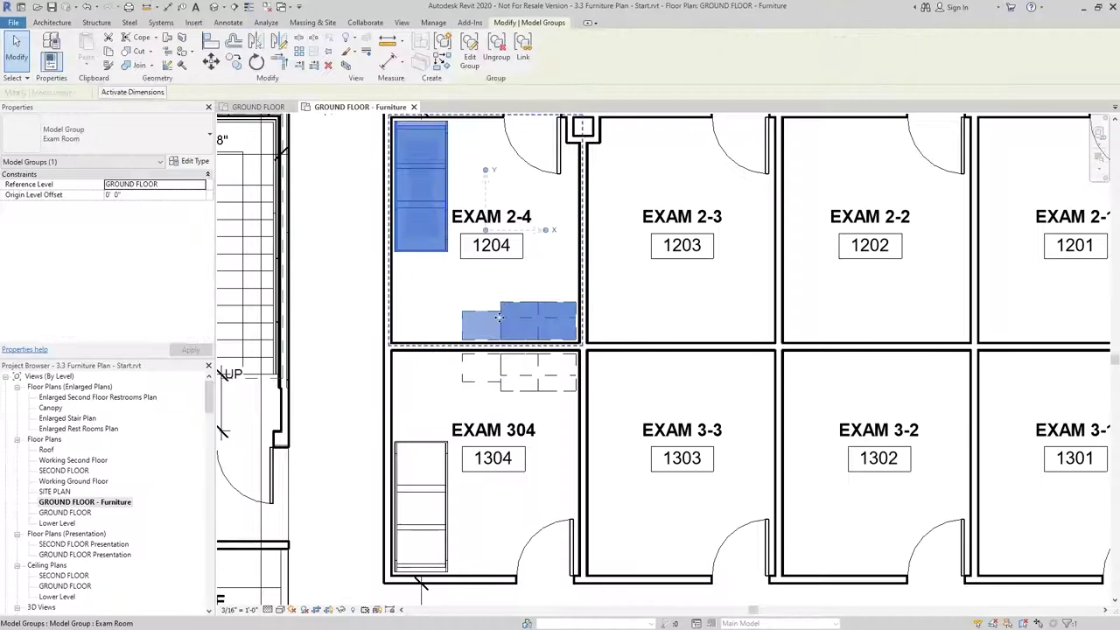
pyautogui.keyDown('ctrl'); pyautogui.click(533, 386); pyautogui.keyUp('ctrl')
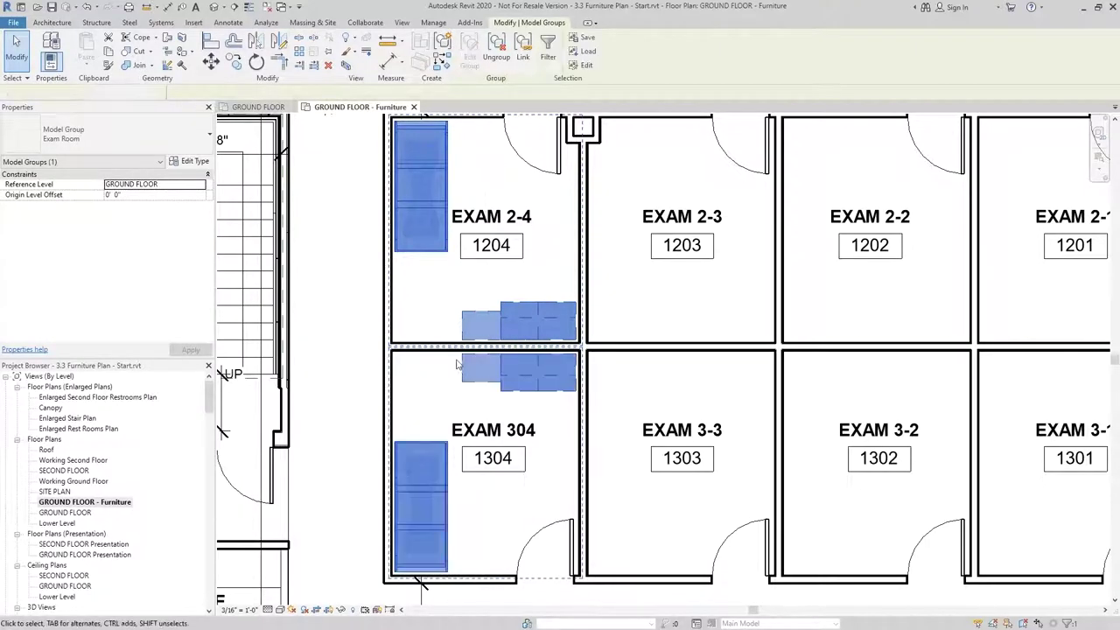
pyautogui.scroll(3, 389, 345)
pyautogui.press('c')
pyautogui.press('o')
pyautogui.click(385, 341)
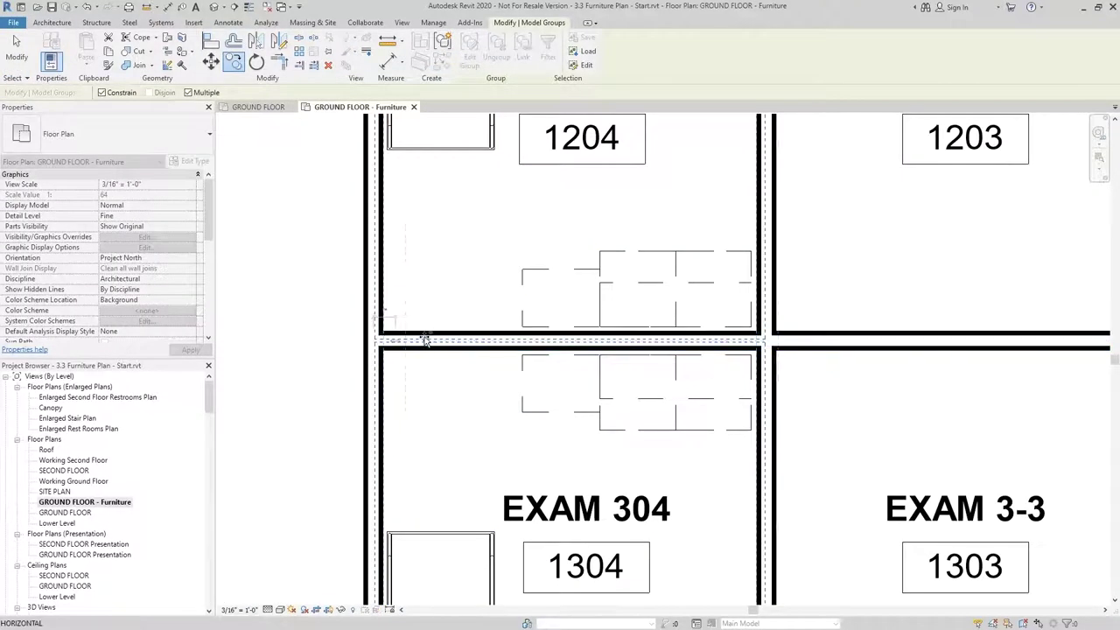
pyautogui.click(774, 339)
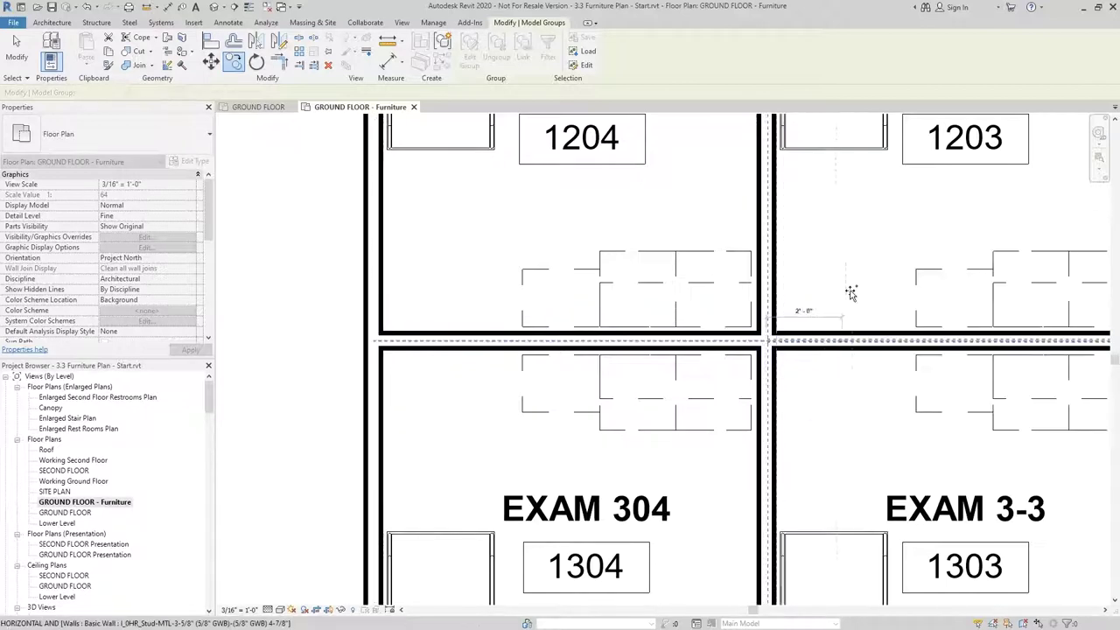
# - Place further group copies into EXAM 2-2/3-2 and the next room pair
pyautogui.moveTo(779, 292); pyautogui.dragTo(581, 337, button='middle')
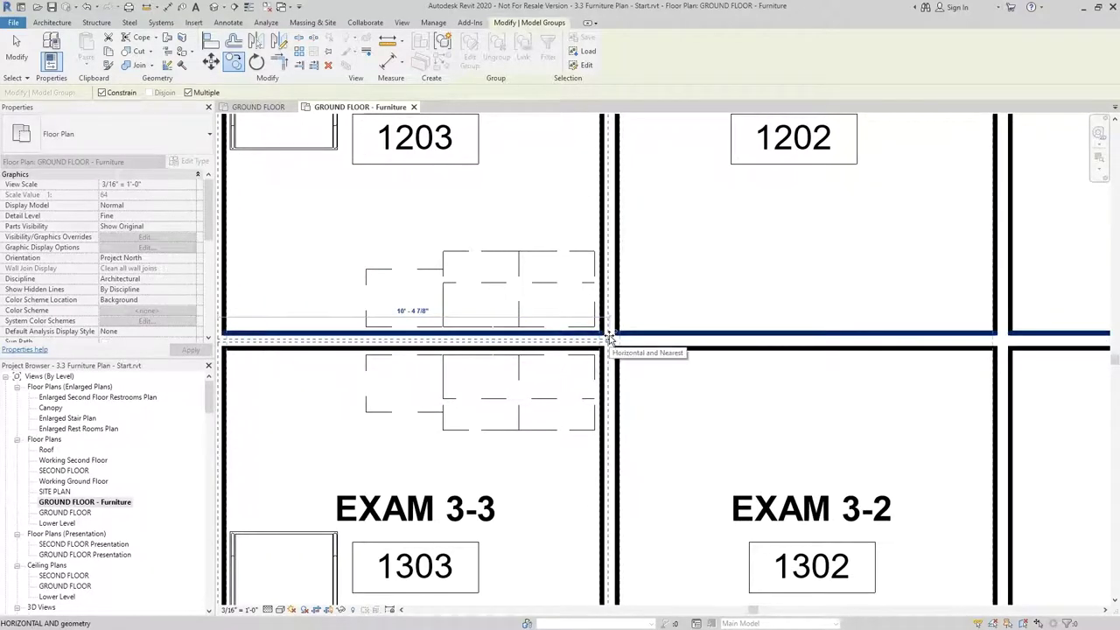
pyautogui.click(612, 335)
pyautogui.moveTo(1006, 332); pyautogui.dragTo(651, 335, button='middle')
pyautogui.click(651, 335)
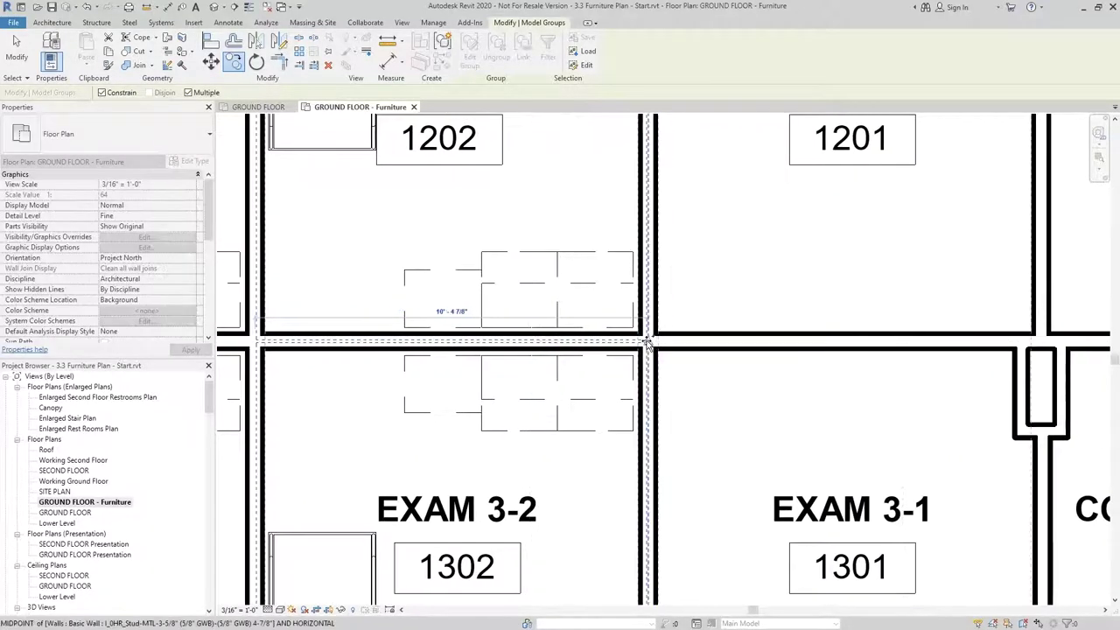
pyautogui.scroll(-4, 651, 336)
pyautogui.press('Escape')
pyautogui.press('Escape')
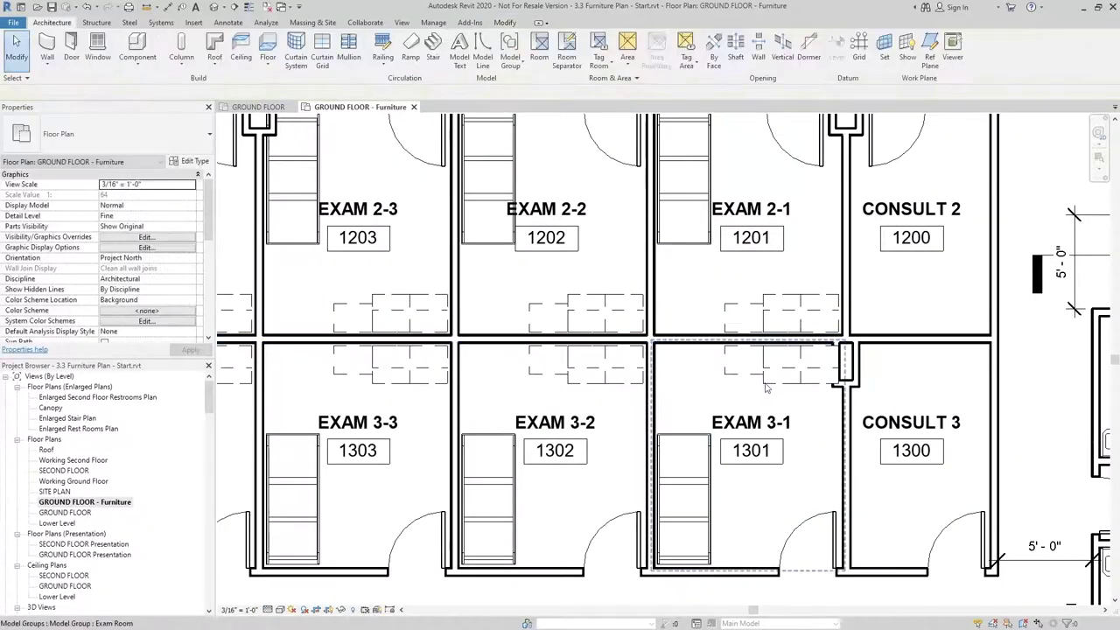
pyautogui.scroll(-2, 437, 263)
pyautogui.scroll(1, 739, 381)
pyautogui.moveTo(560, 385); pyautogui.dragTo(732, 393, button='middle')
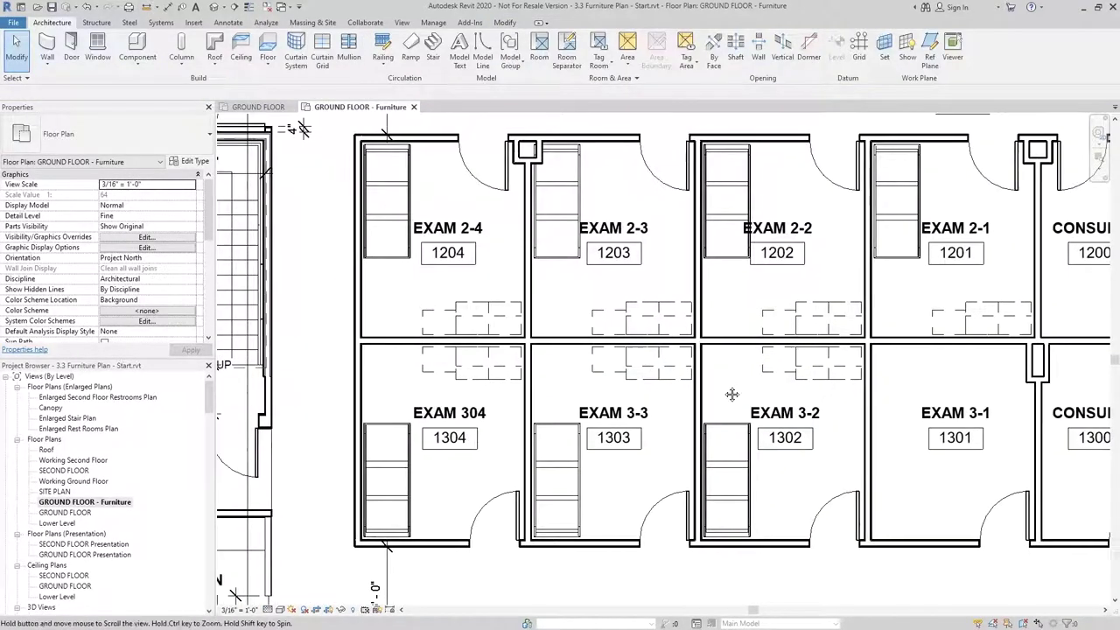
pyautogui.click(67, 513)
# - In the GROUND FLOOR plan, delete the bed stretcher inside the EXAM 3-3 group
pyautogui.doubleClick(70, 514)
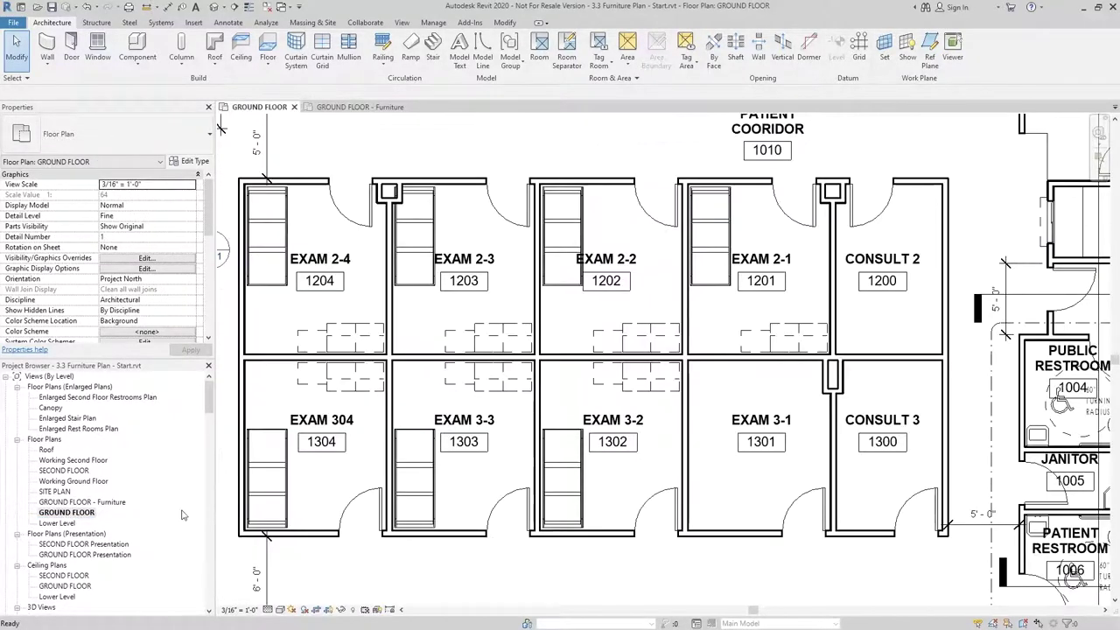
pyautogui.press('Tab')
pyautogui.click(428, 469)
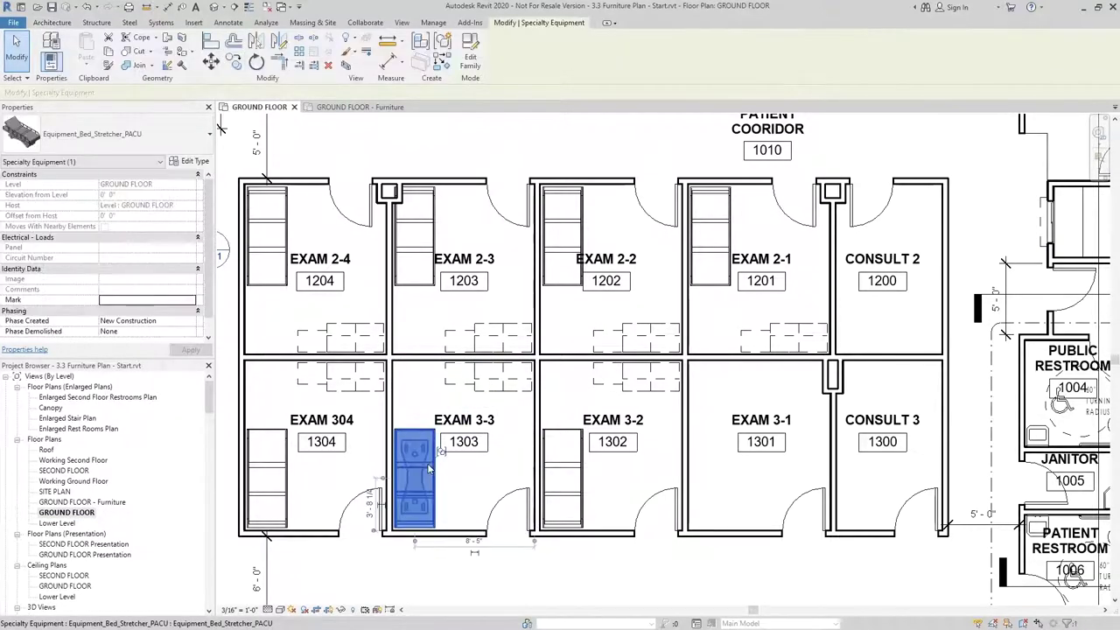
pyautogui.press('Delete')
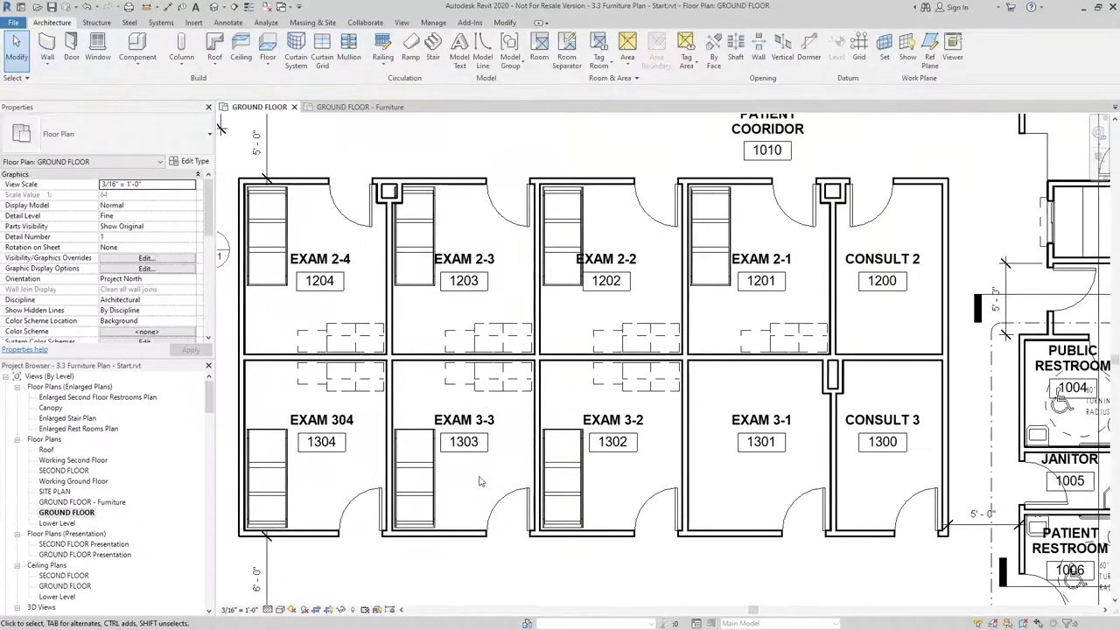
# - Bring up Visibility/Graphic Overrides for the GROUND FLOOR plan with VG
pyautogui.moveTo(500, 411); pyautogui.dragTo(549, 411, button='middle')
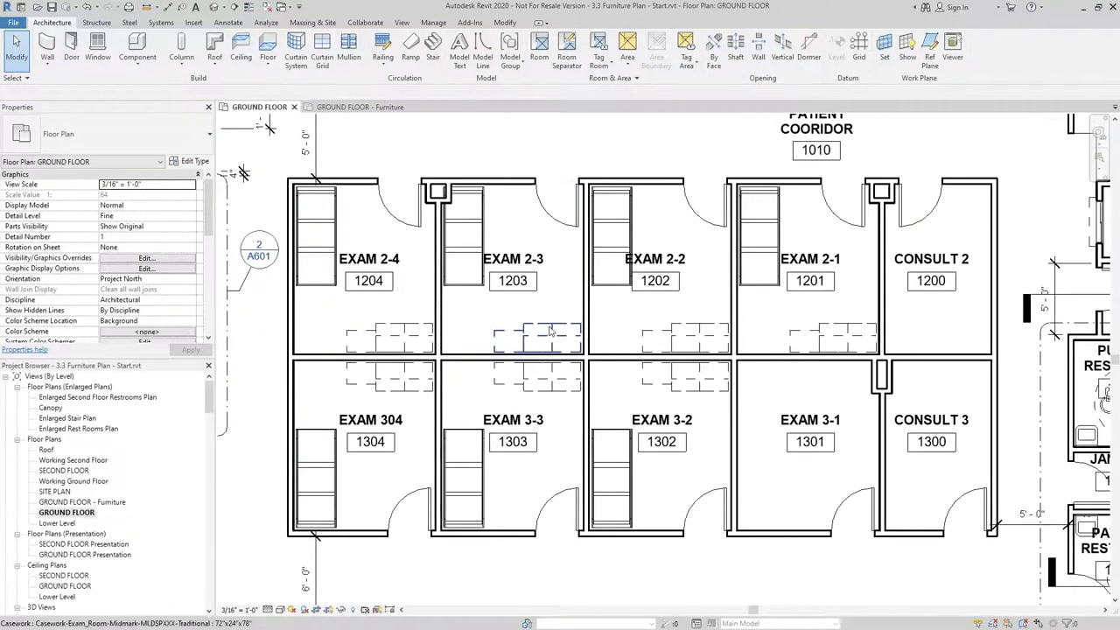
pyautogui.click(550, 328)
pyautogui.click(553, 275)
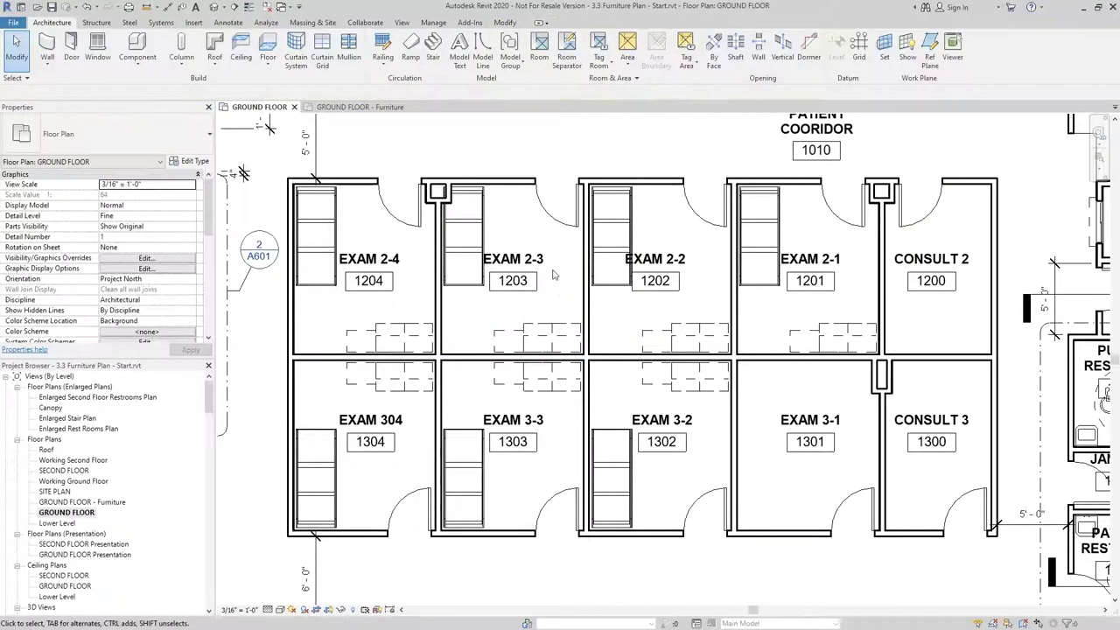
pyautogui.moveTo(556, 275); pyautogui.dragTo(571, 278, button='middle')
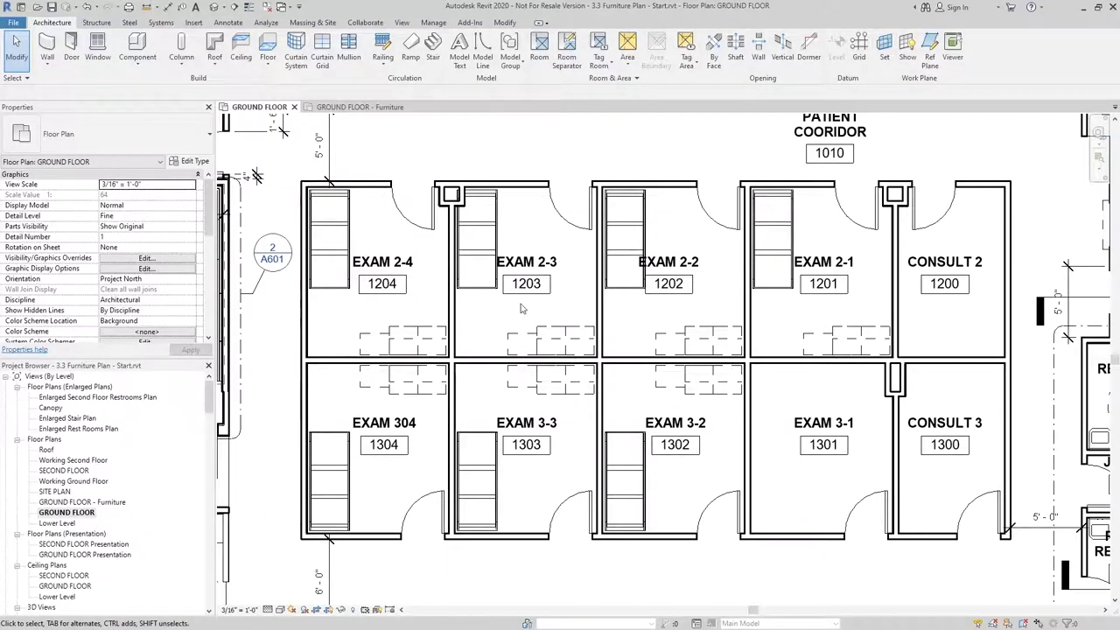
pyautogui.press('v')
pyautogui.press('g')
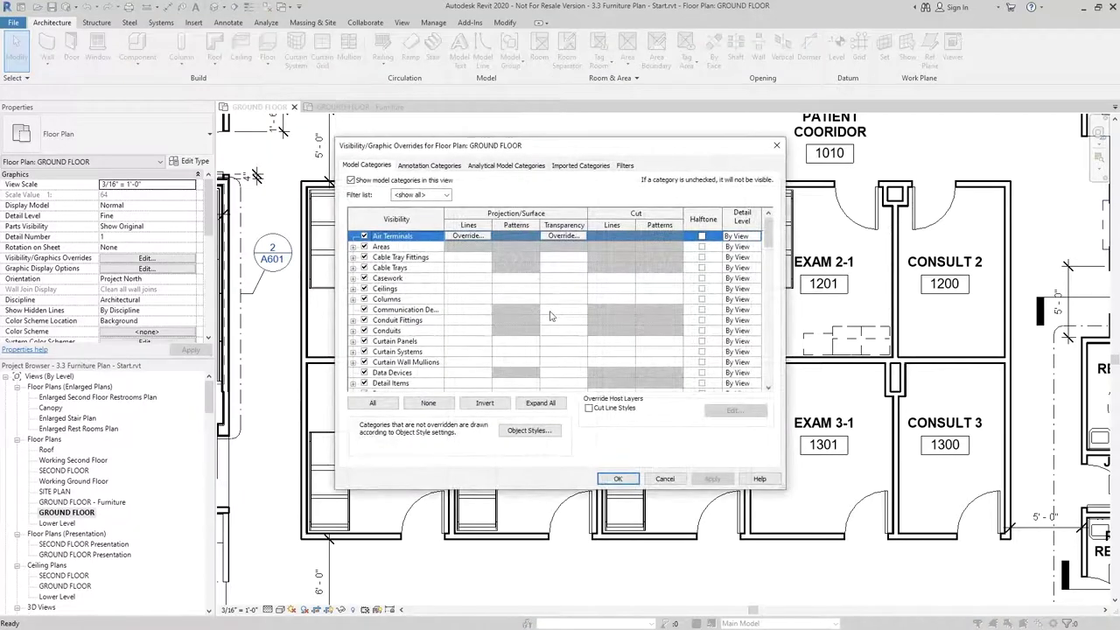
# - Uncheck the Furniture and Furniture Systems model categories and apply the change
pyautogui.click(383, 318)
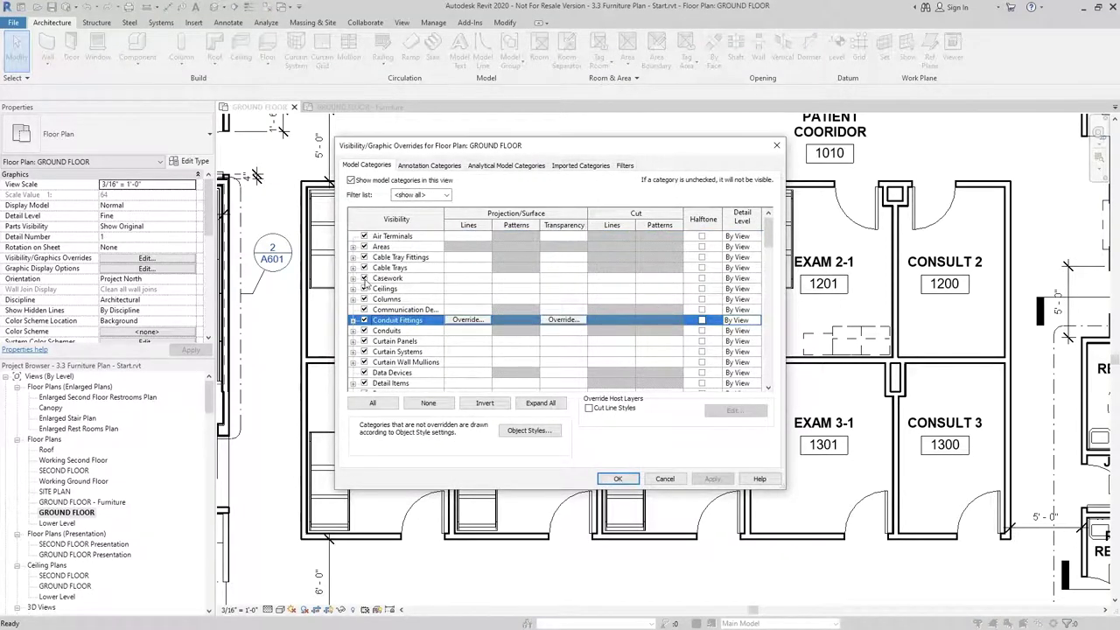
pyautogui.click(365, 278)
pyautogui.scroll(-15, 377, 315)
pyautogui.click(385, 350)
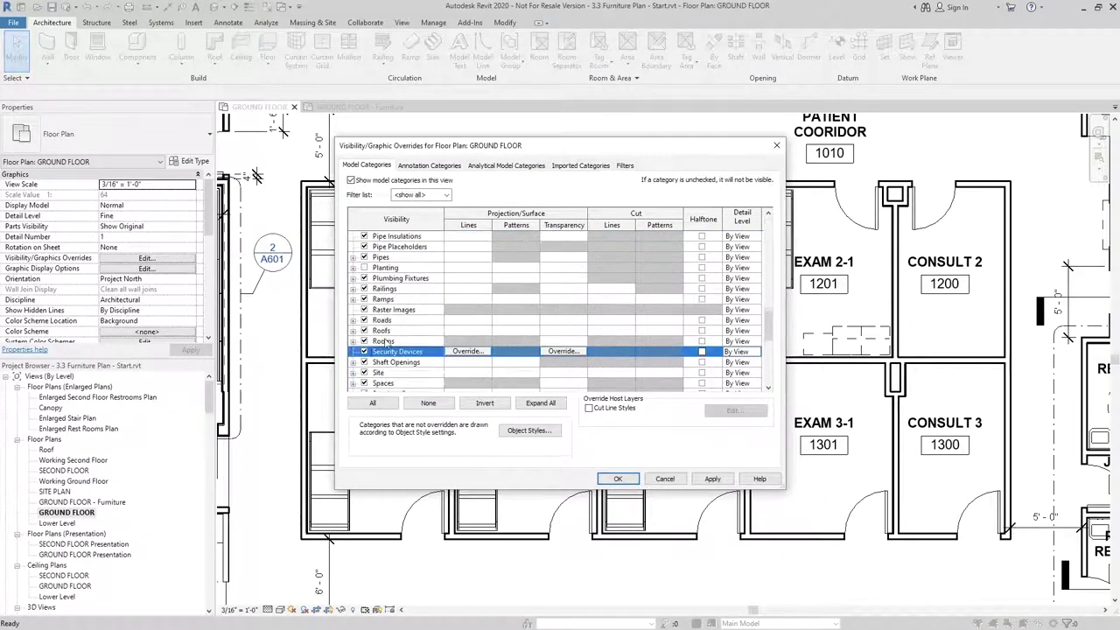
pyautogui.scroll(-2, 385, 343)
pyautogui.click(385, 351)
pyautogui.press('f')
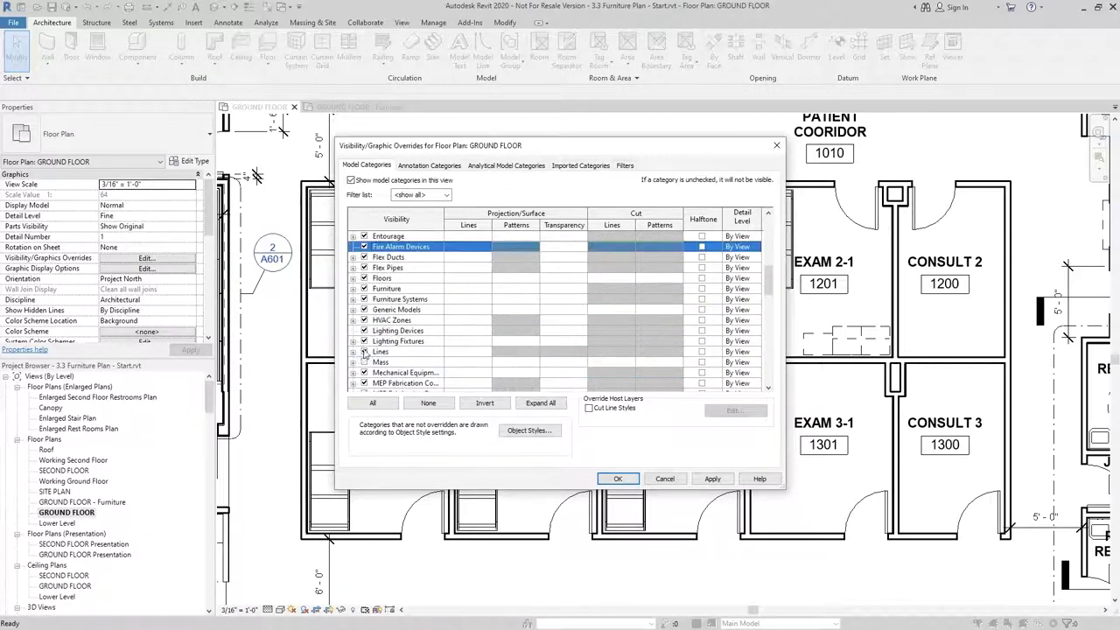
pyautogui.click(365, 289)
pyautogui.click(365, 300)
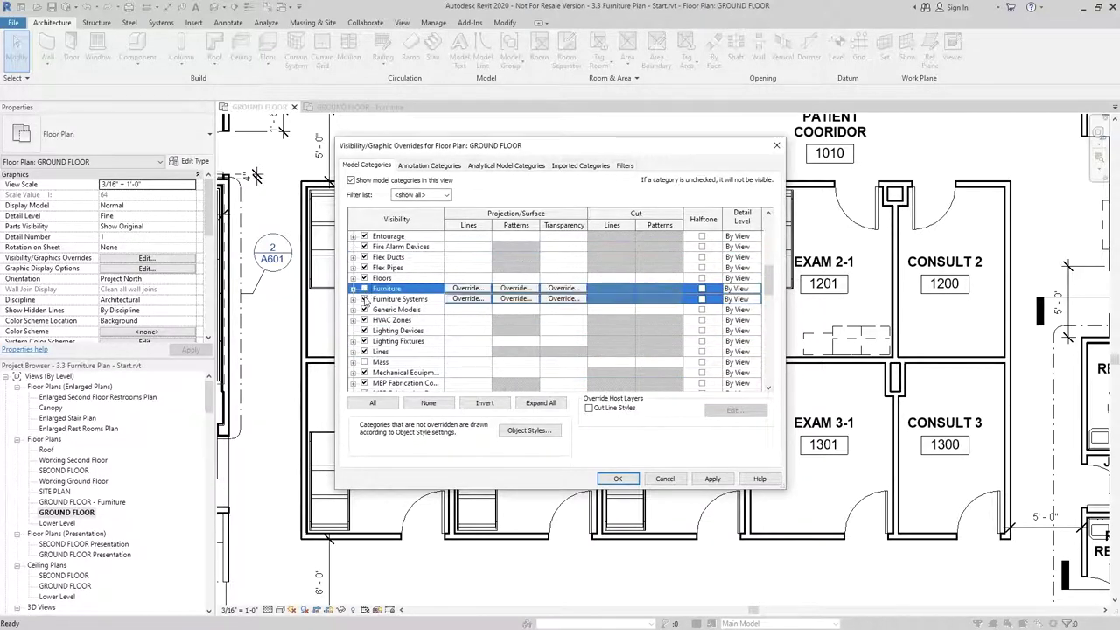
pyautogui.click(618, 479)
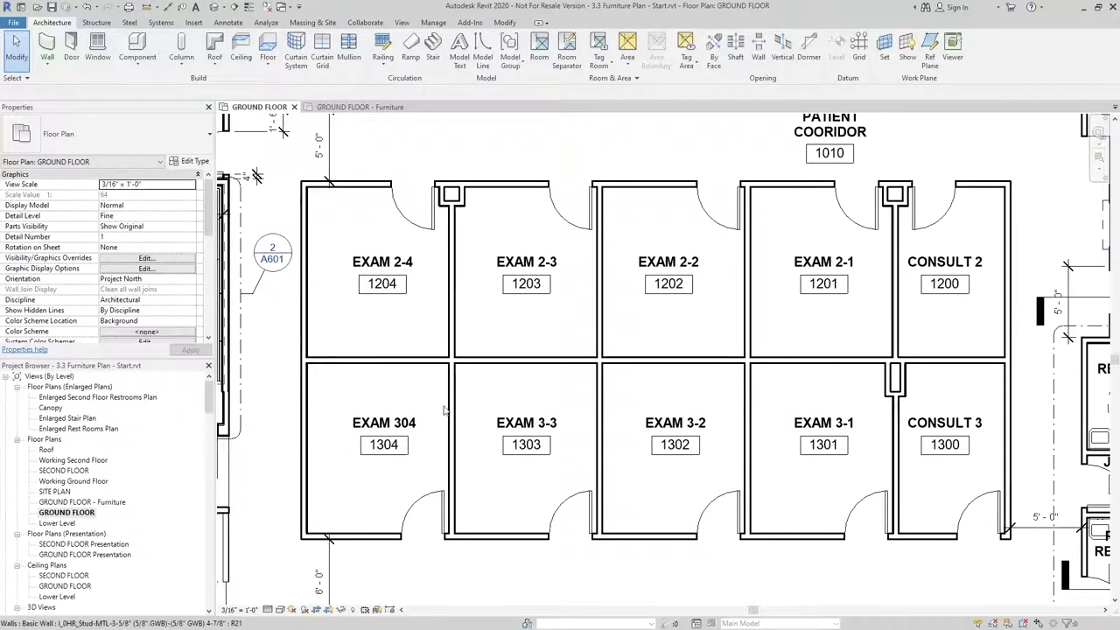
pyautogui.doubleClick(97, 502)
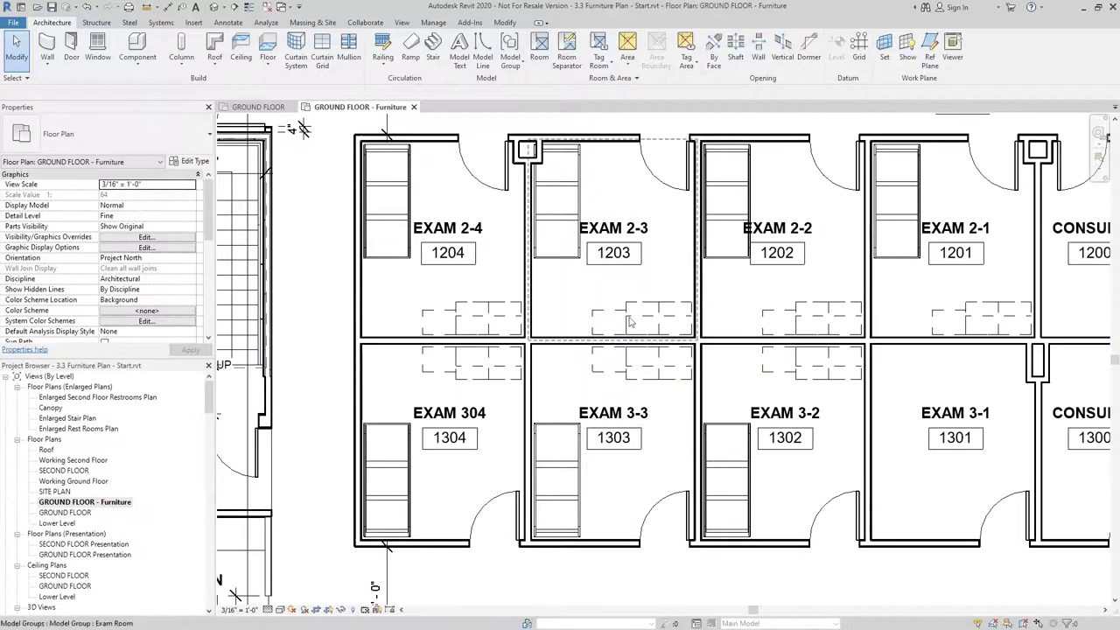
# - Create a view template named 'Furniture Plan' from the GROUND FLOOR - Furniture view
pyautogui.click(81, 505)
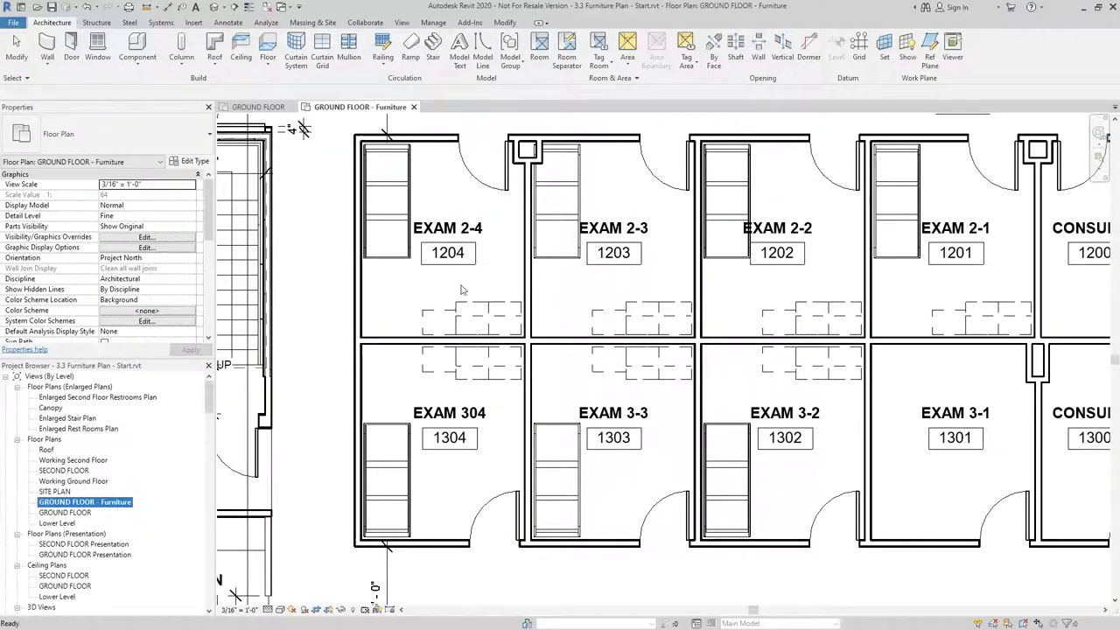
pyautogui.click(739, 317)
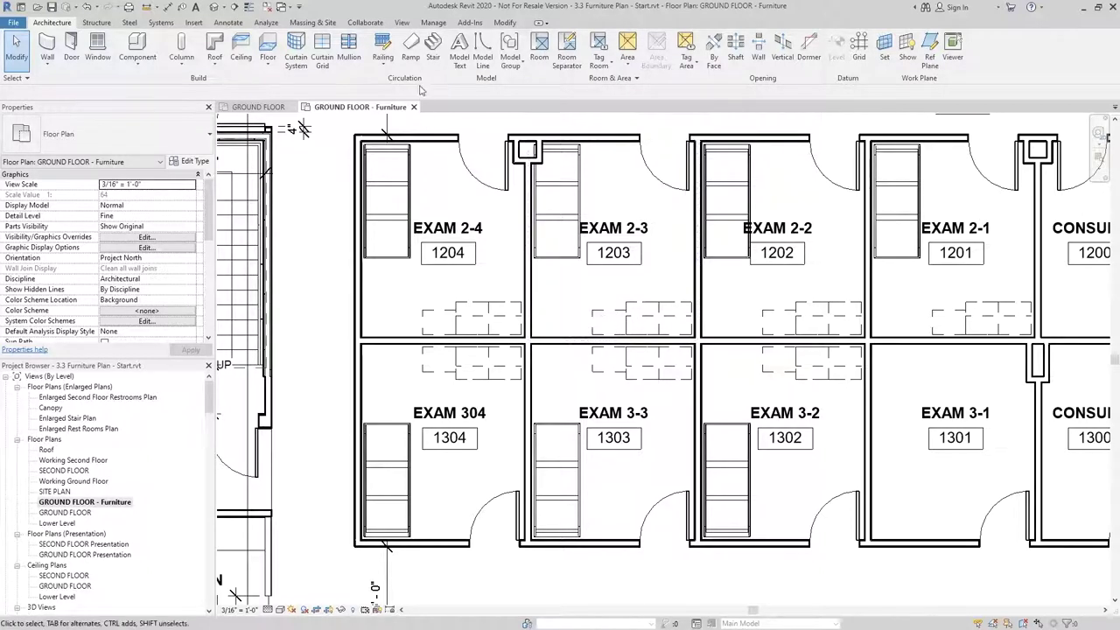
pyautogui.click(401, 23)
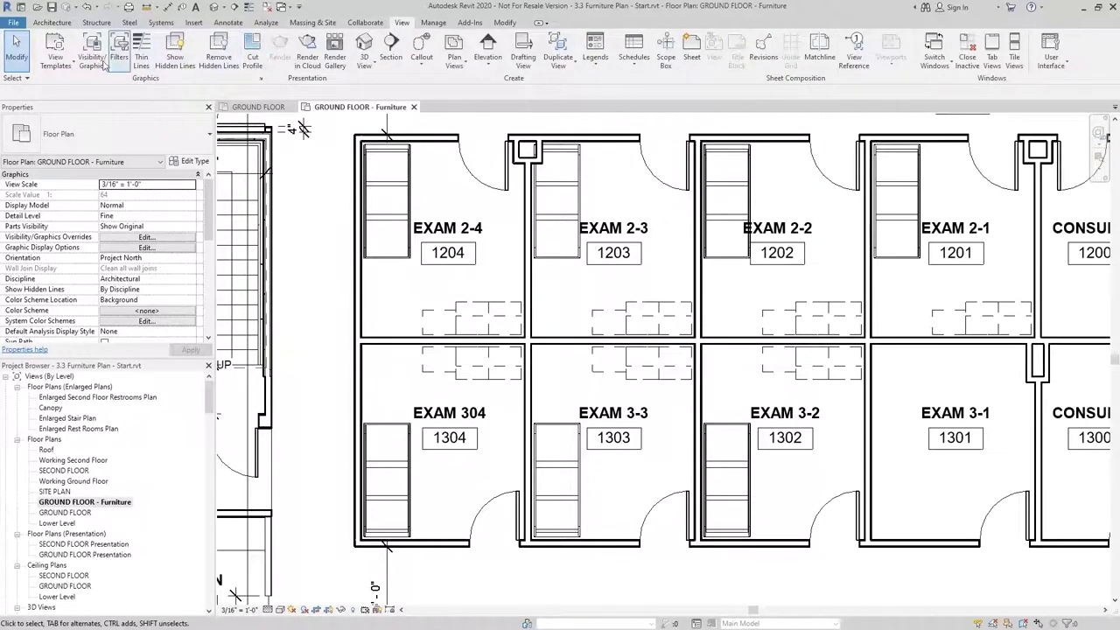
pyautogui.click(62, 65)
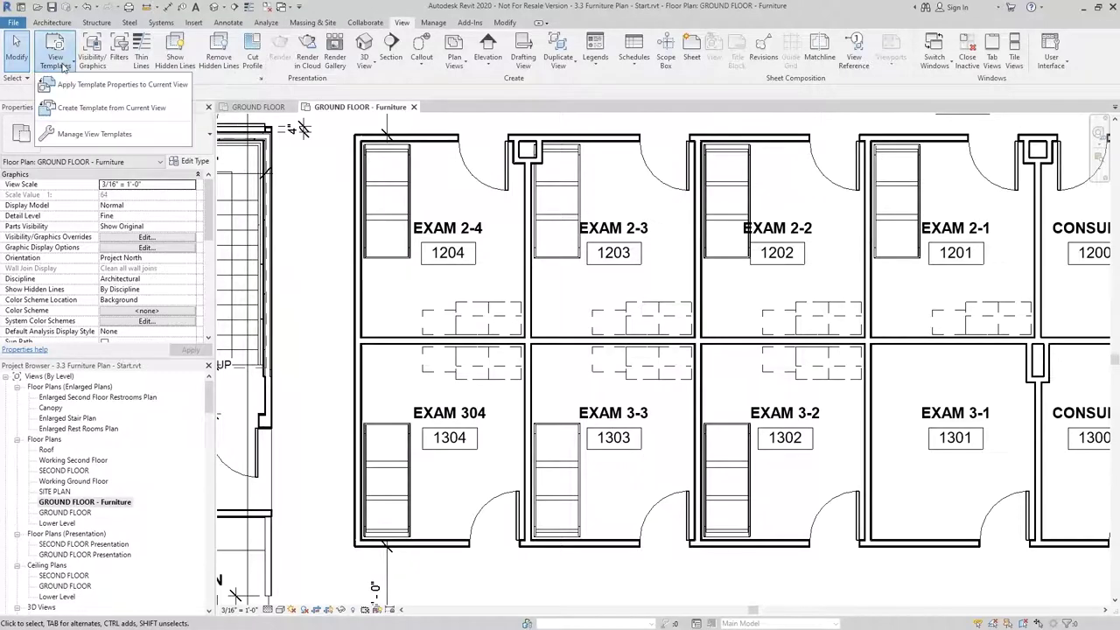
pyautogui.click(155, 110)
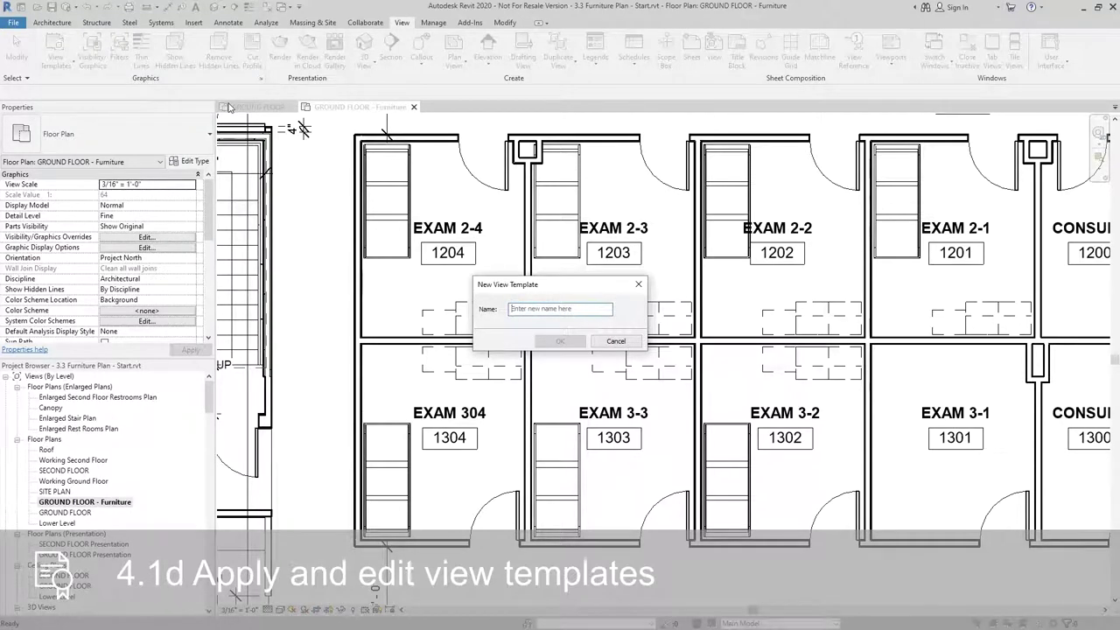
pyautogui.write('Fur')
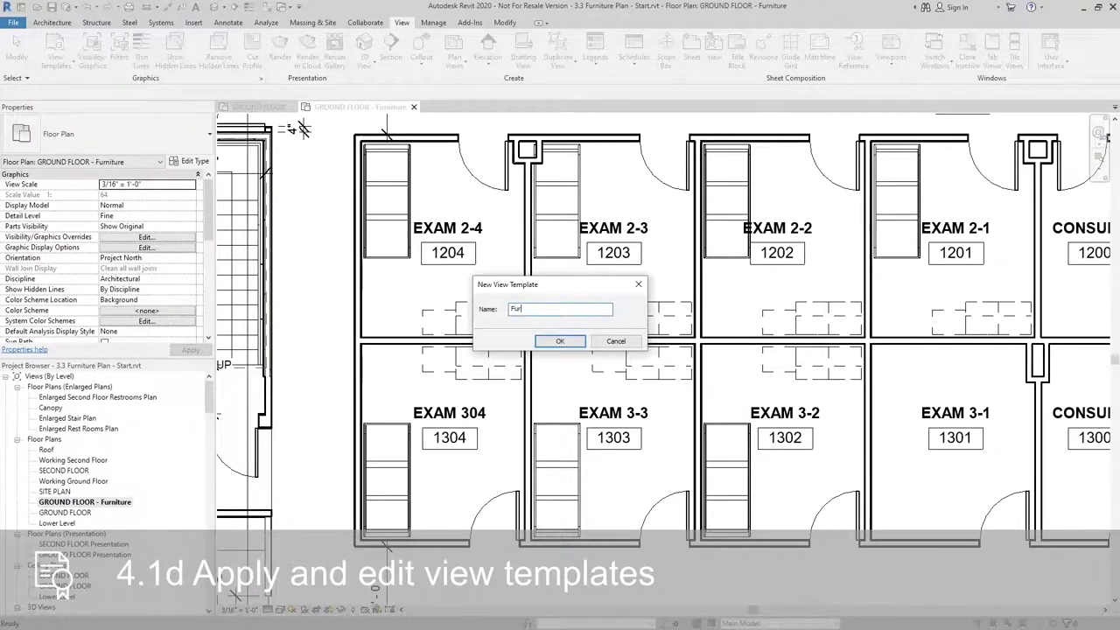
pyautogui.write('niture')
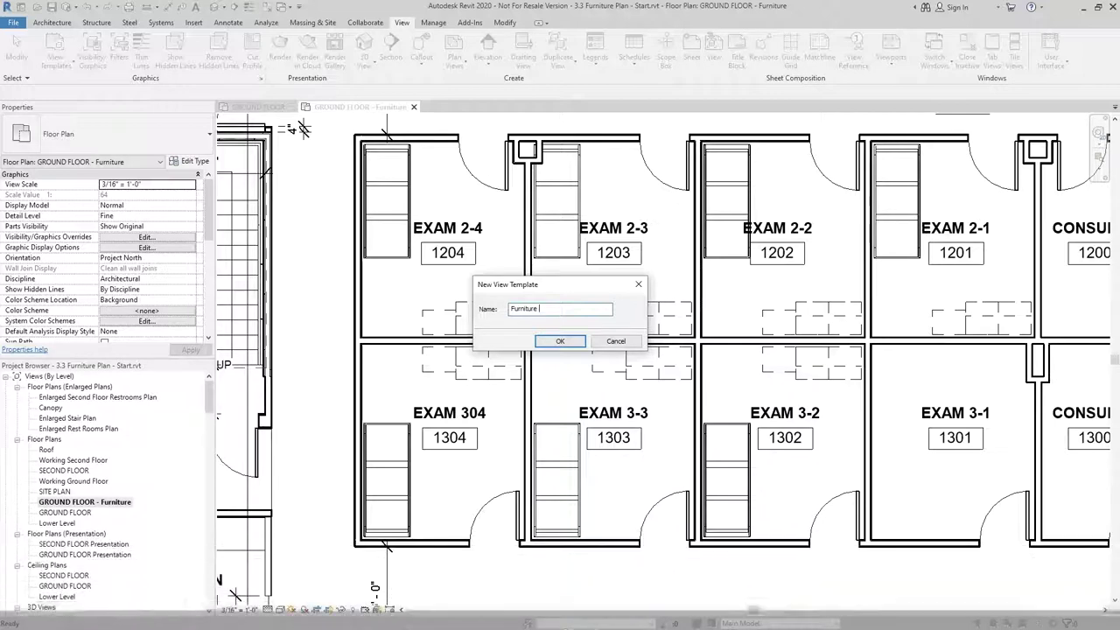
pyautogui.write(' Plan')
pyautogui.press('Return')
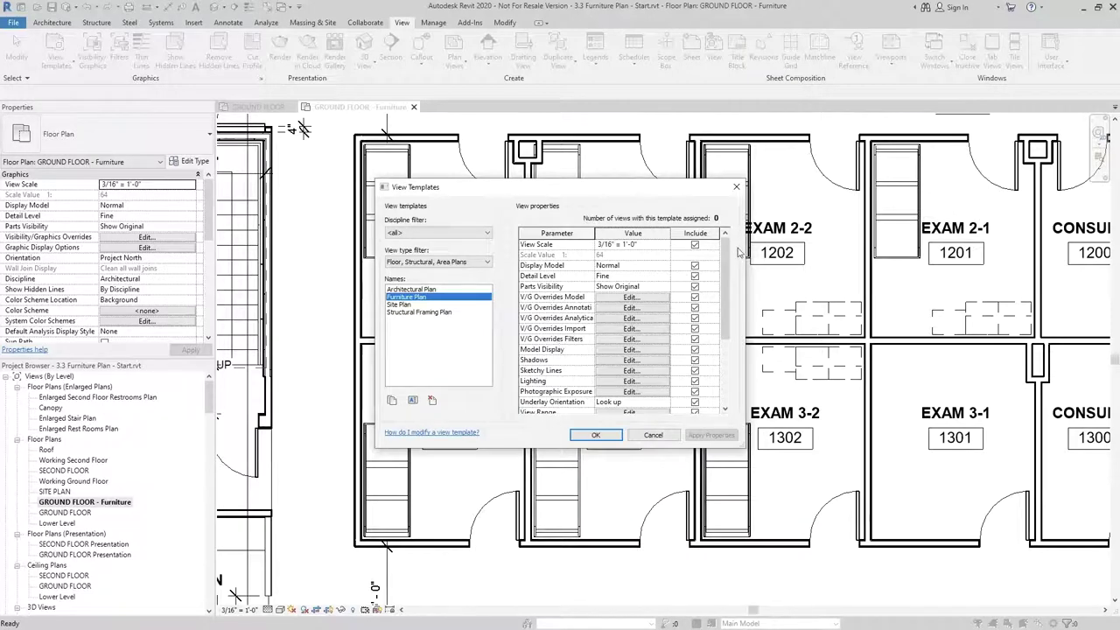
# - Review the Furniture Plan template settings and accept them with OK
pyautogui.moveTo(730, 258); pyautogui.dragTo(729, 322)
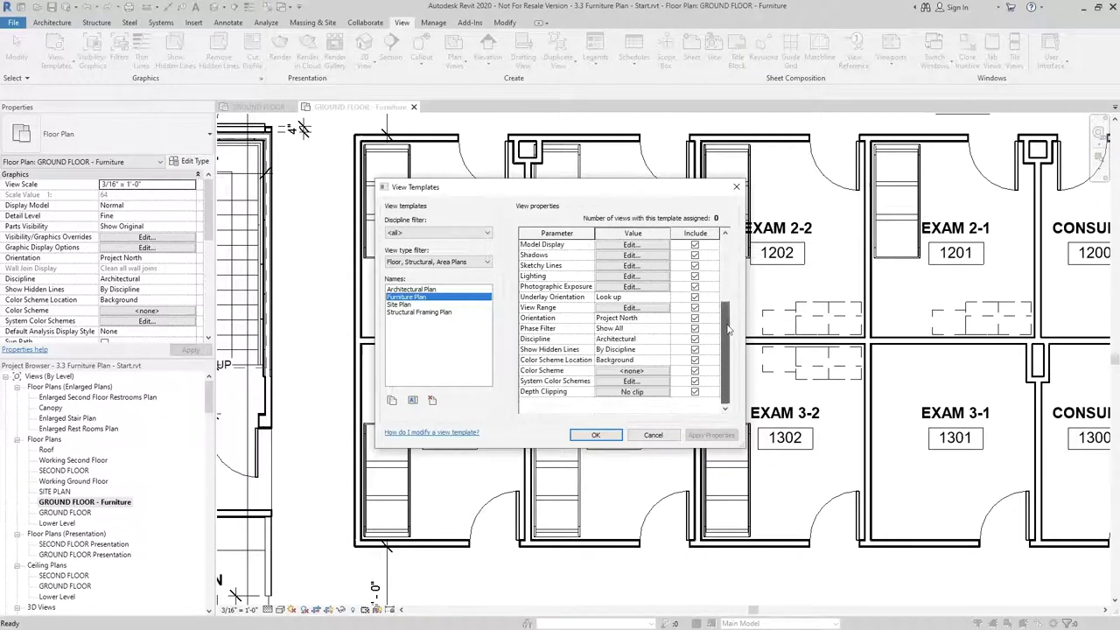
pyautogui.click(592, 435)
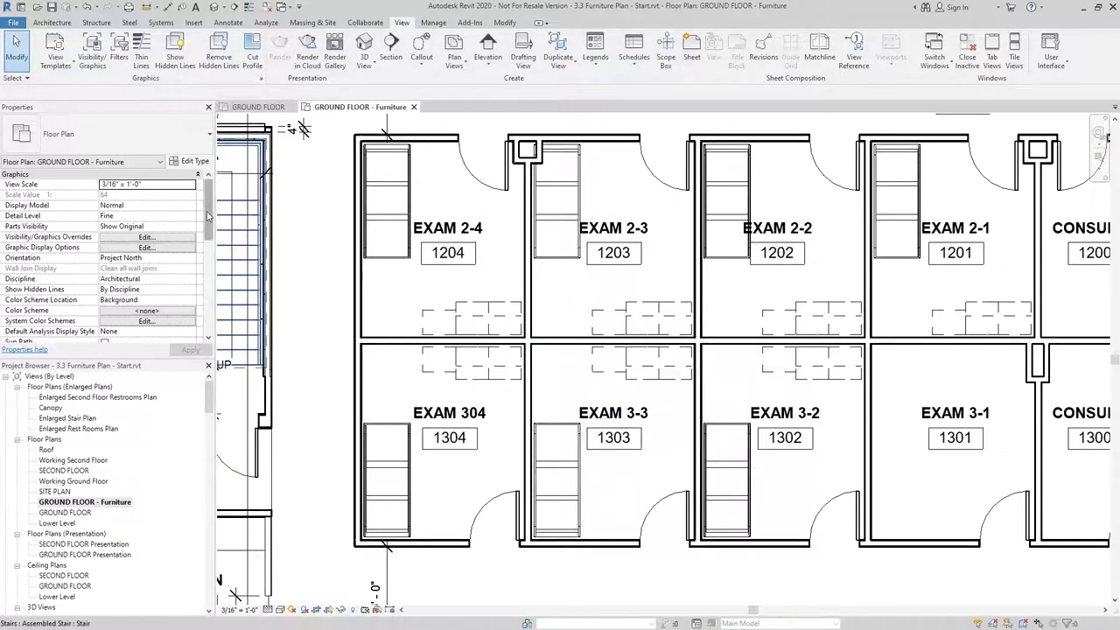
# - Set the view's View Template property in Properties to Furniture Plan
pyautogui.scroll(-5, 209, 216)
pyautogui.scroll(3, 209, 280)
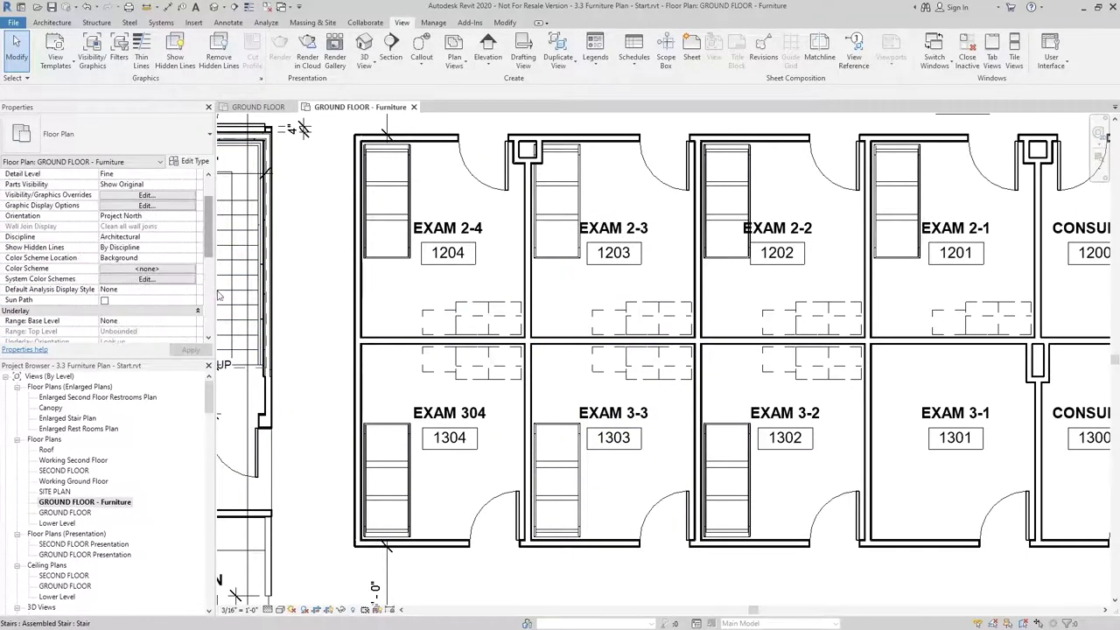
pyautogui.scroll(-4, 212, 297)
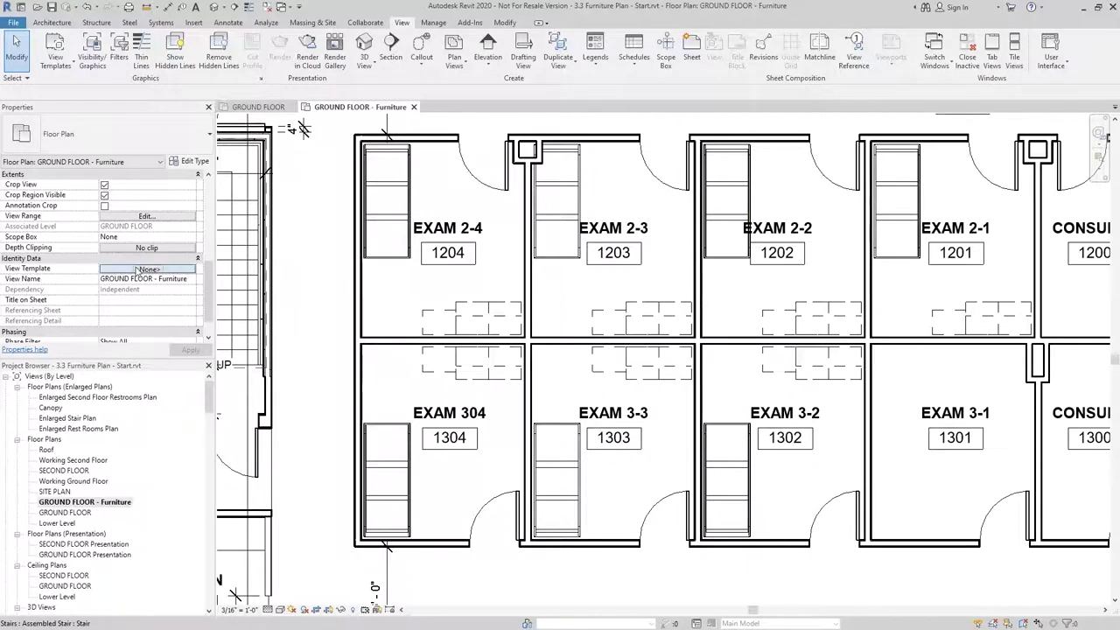
pyautogui.click(137, 270)
pyautogui.click(418, 304)
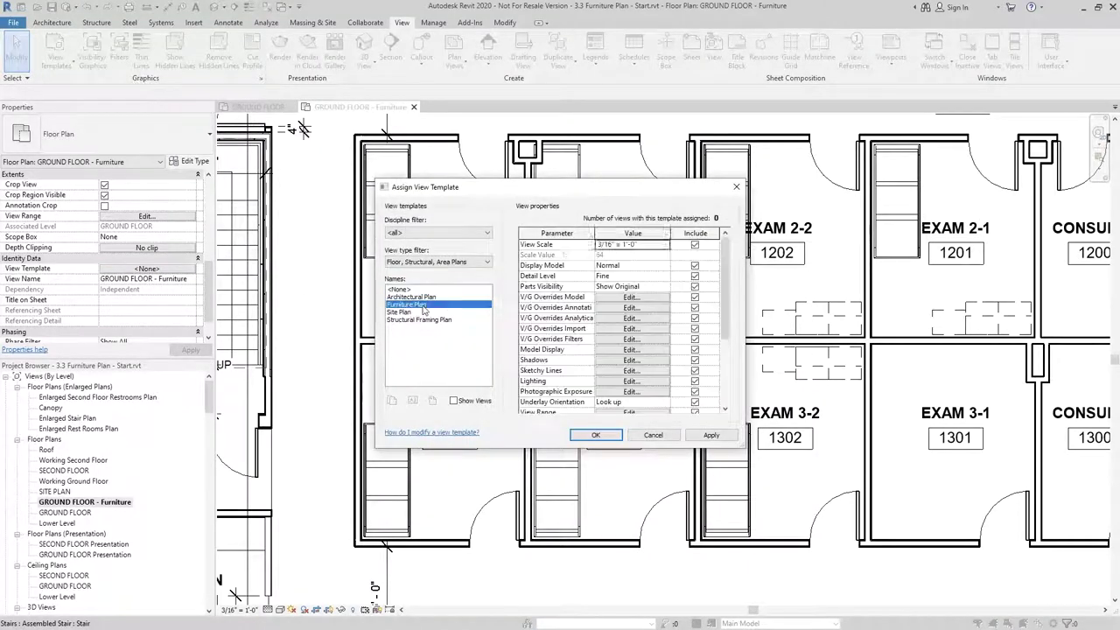
pyautogui.click(614, 436)
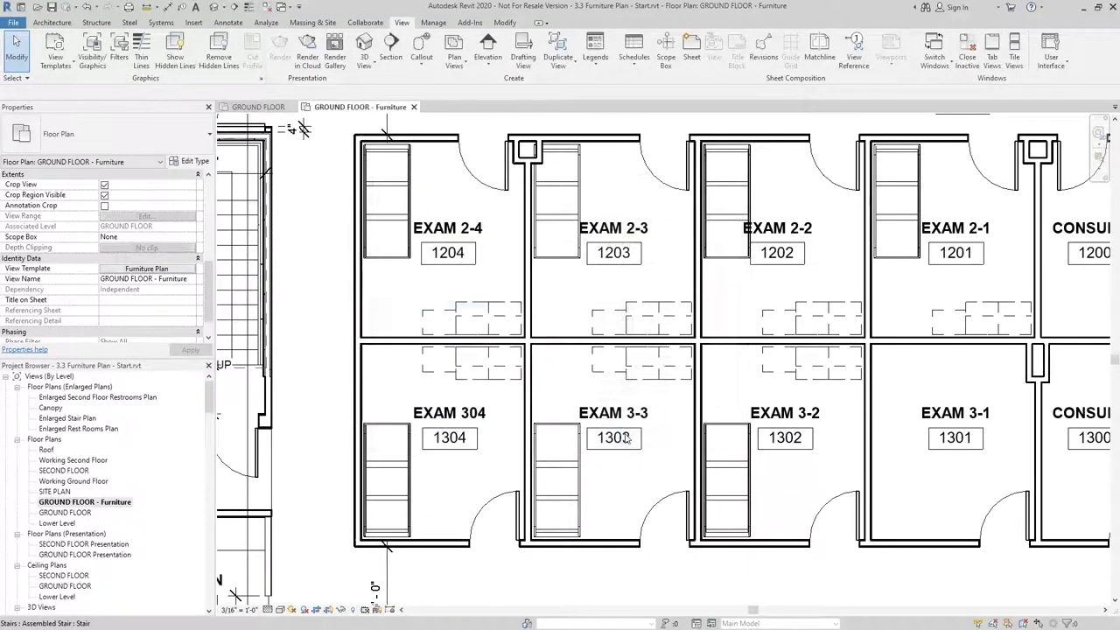